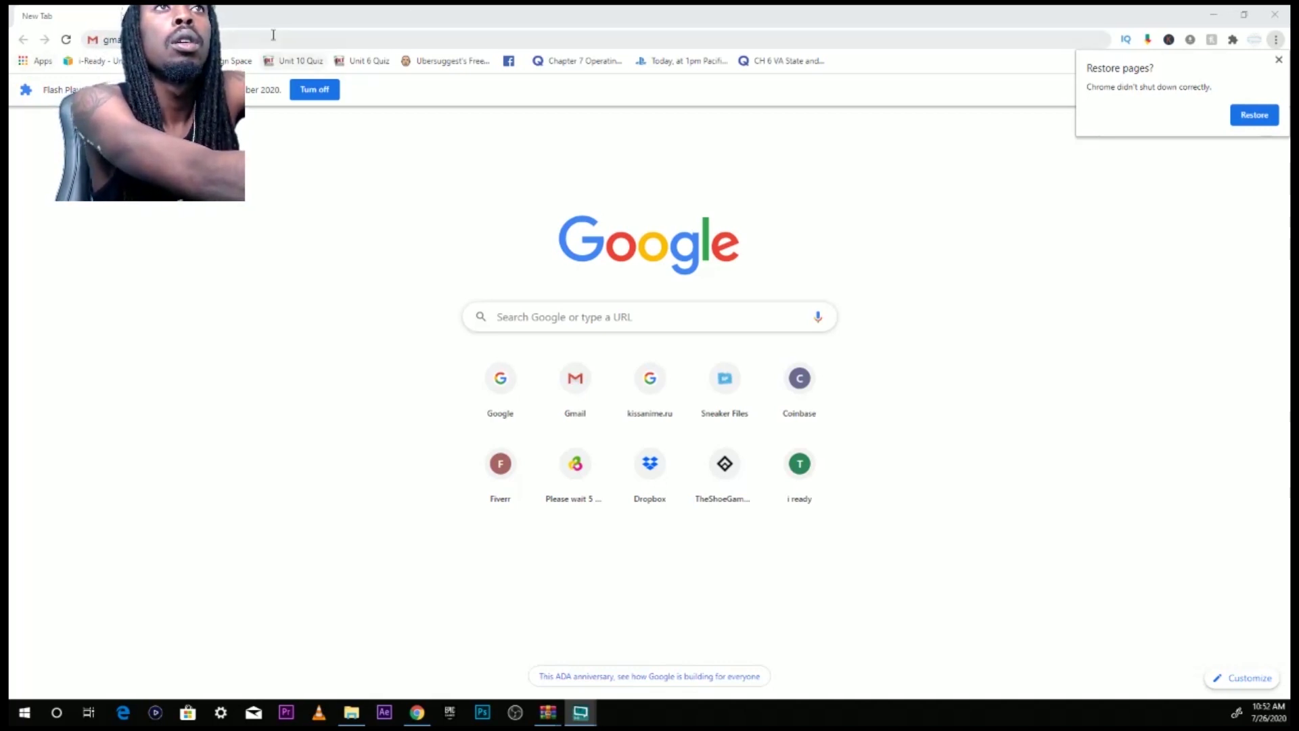
- Load gamebanana.com and run a site search for 'brawlhalla'
text(il.com)
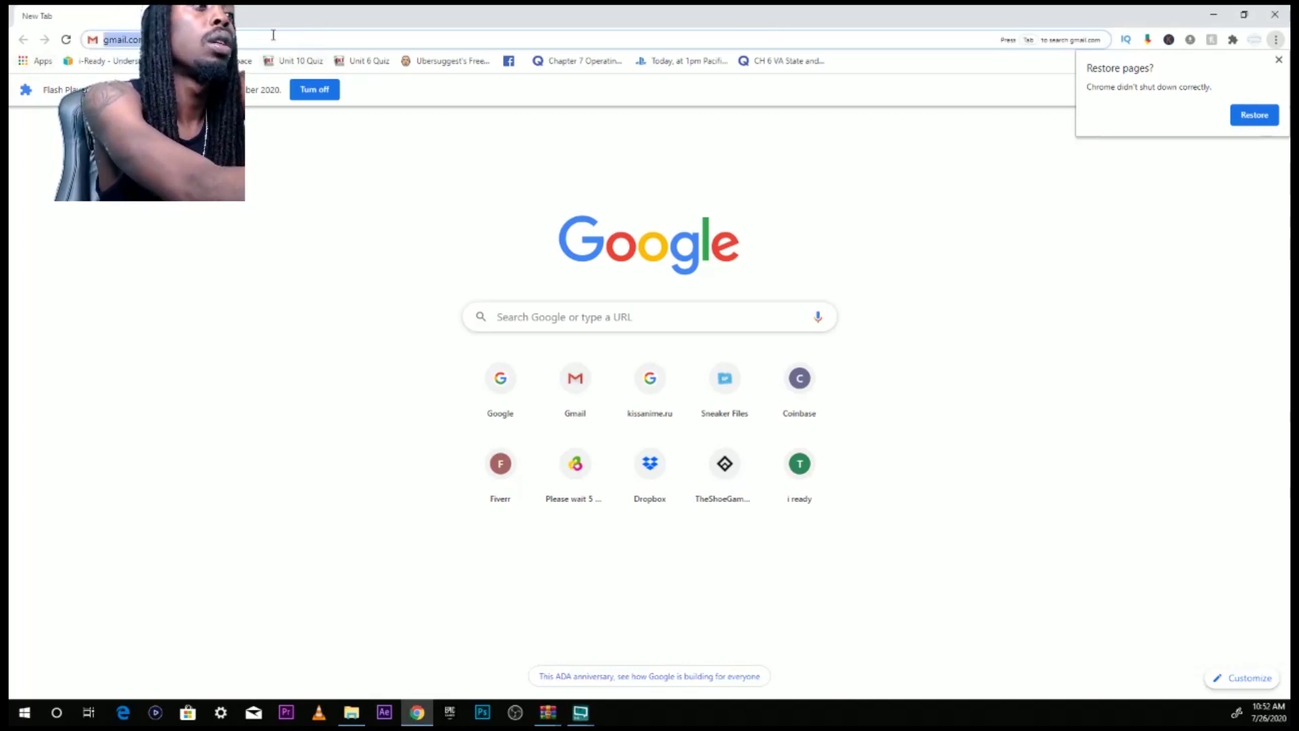
text(gameban)
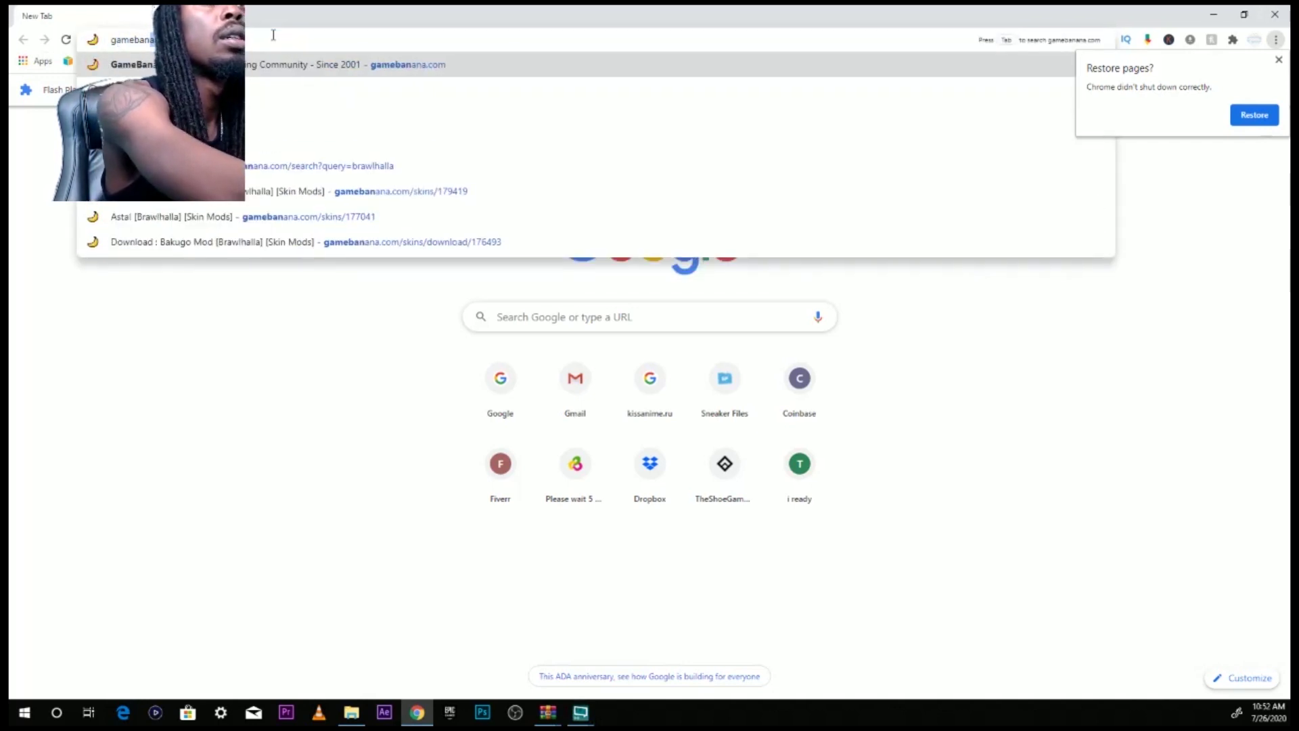
key(Return)
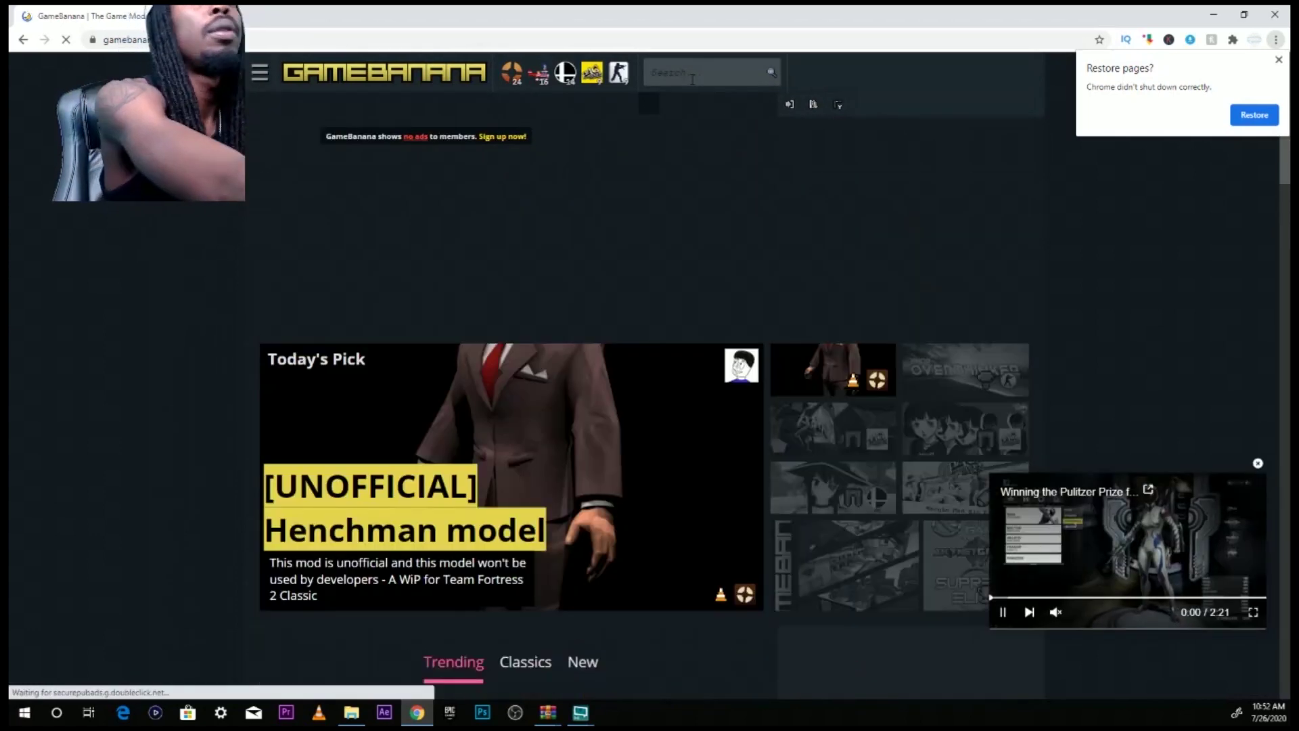
click(693, 79)
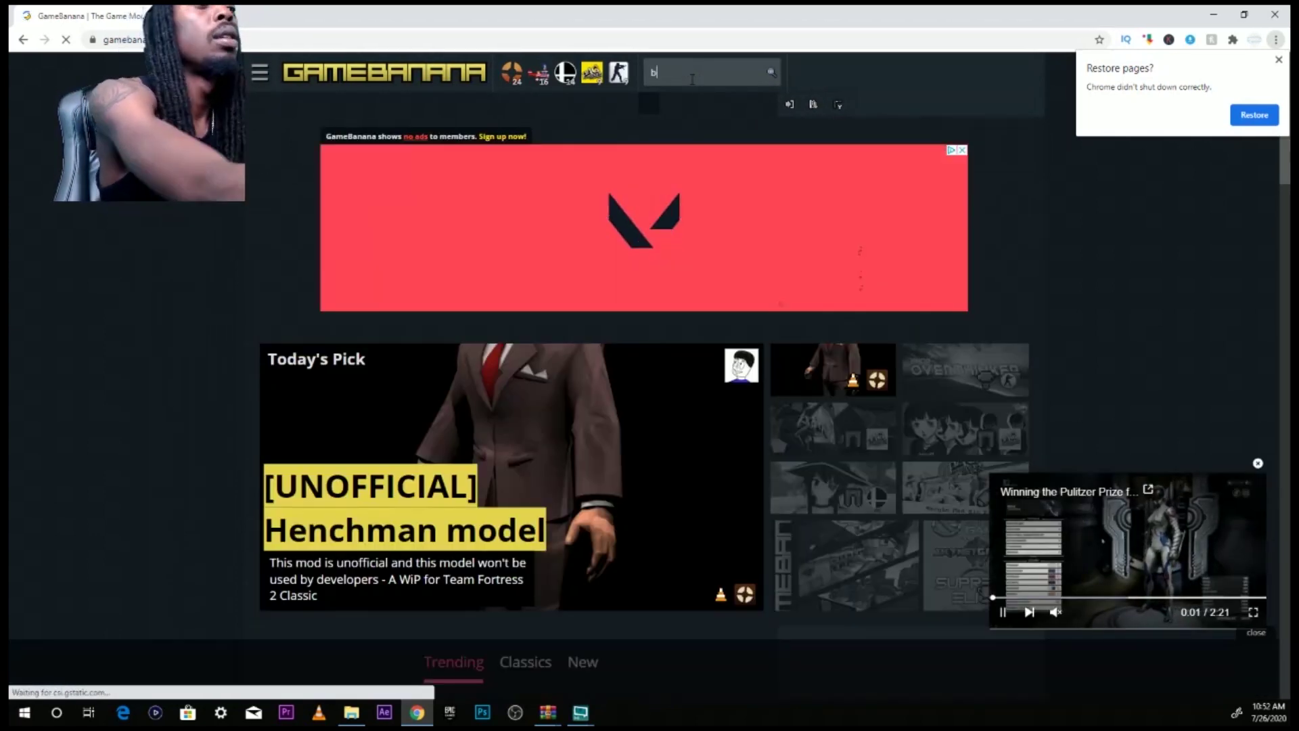
text(brawl)
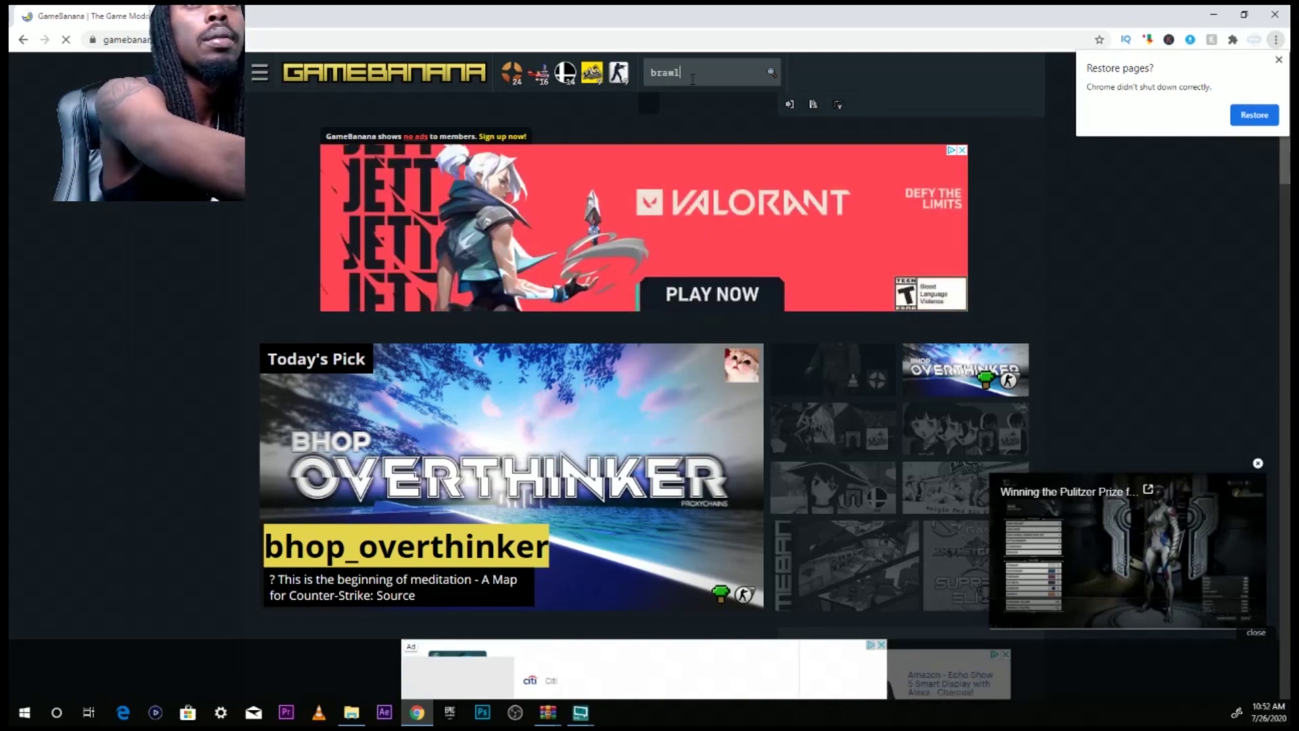
text(halla)
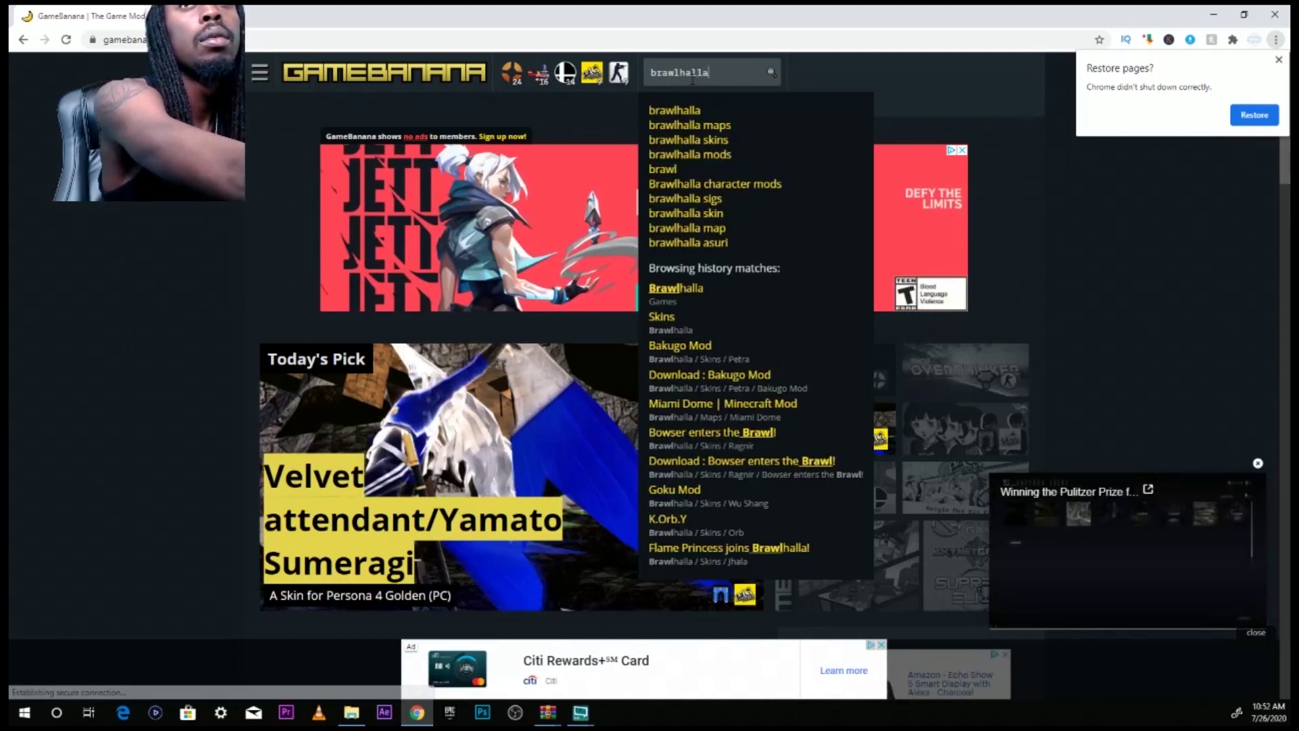
key(Return)
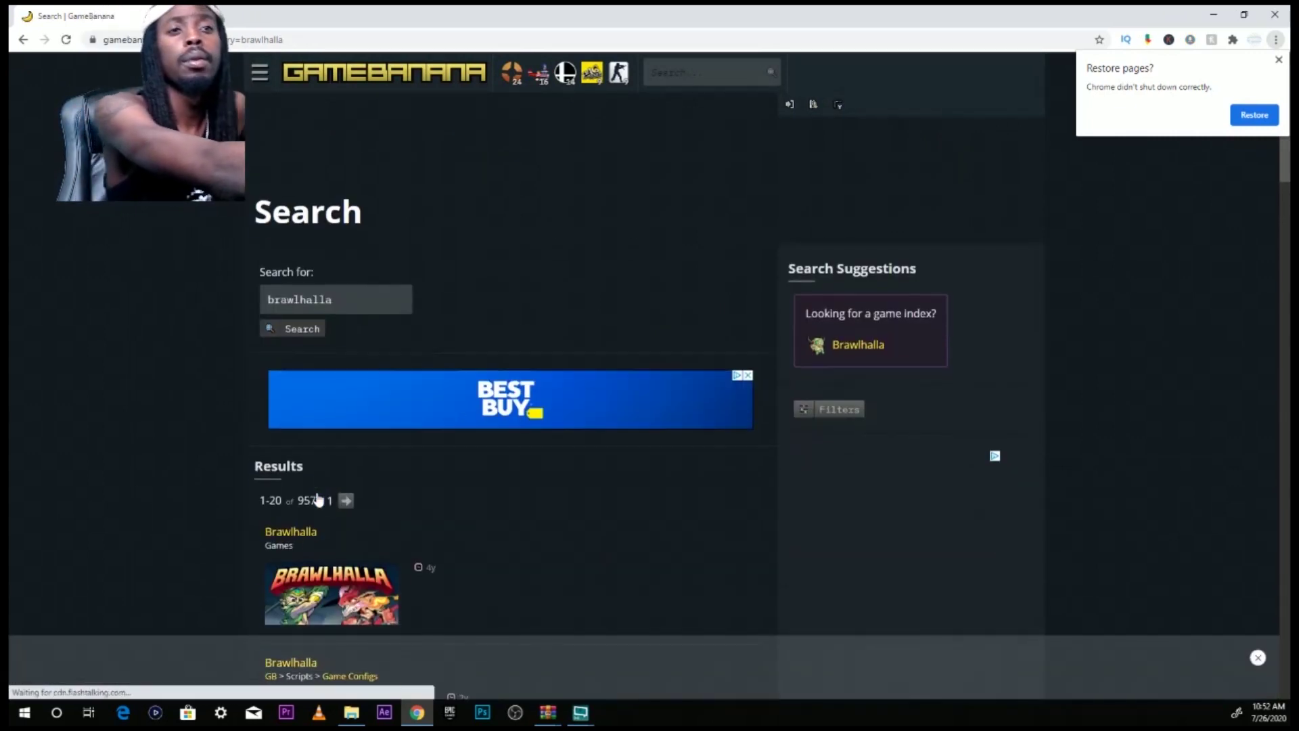
- Open the Brawlhalla game page on GameBanana and browse its mod listings
click(292, 556)
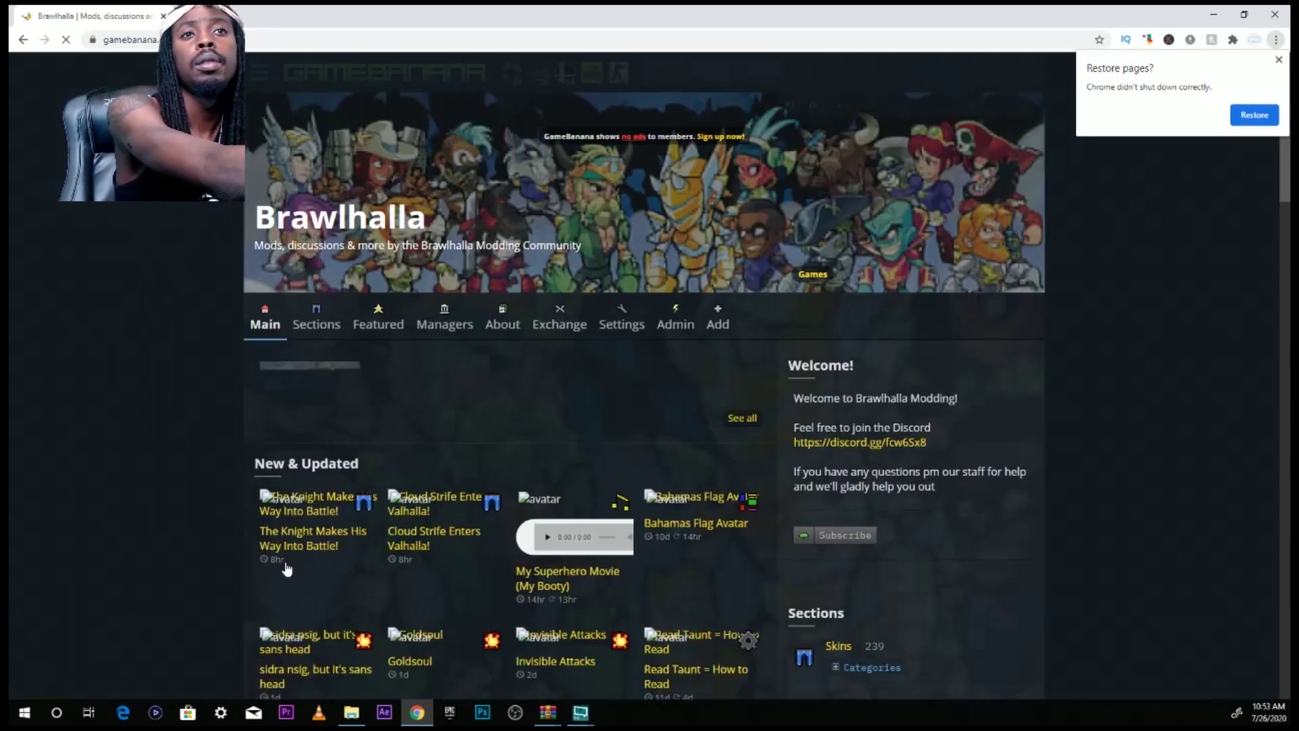
scroll(327, 398, down, 5)
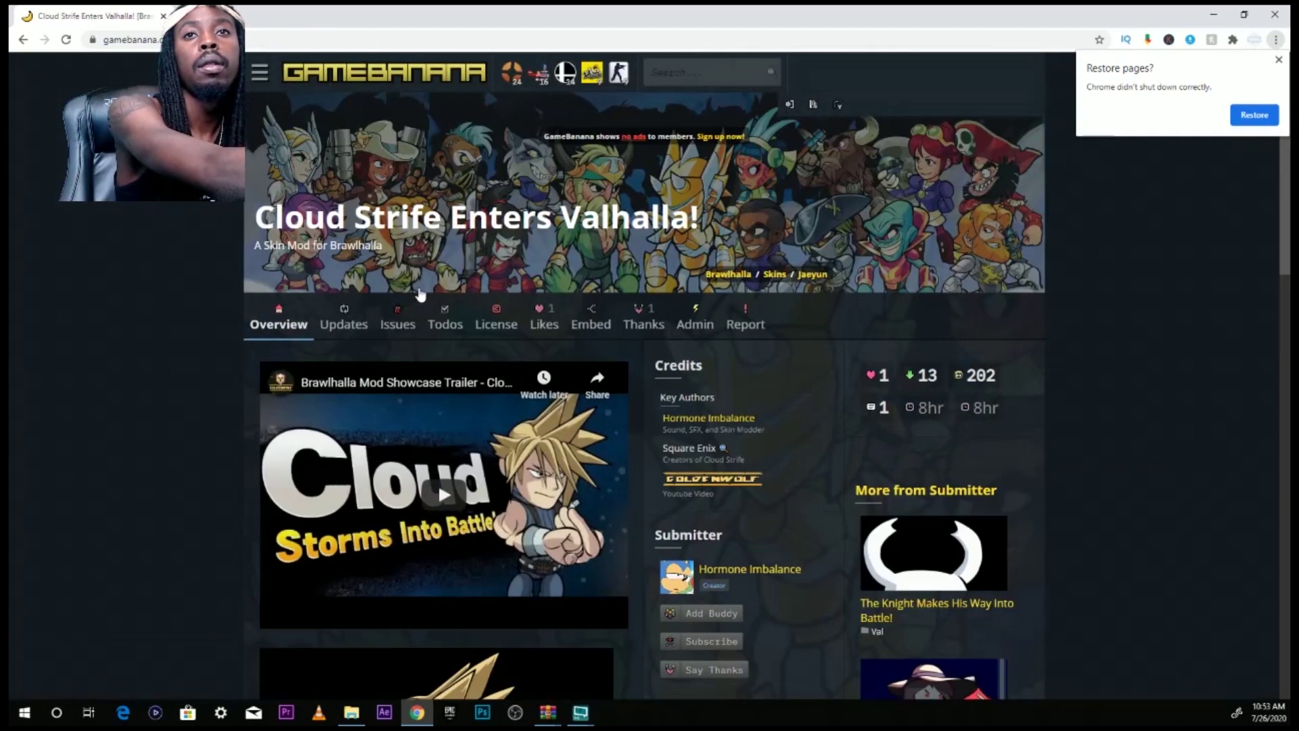
scroll(419, 294, down, 6)
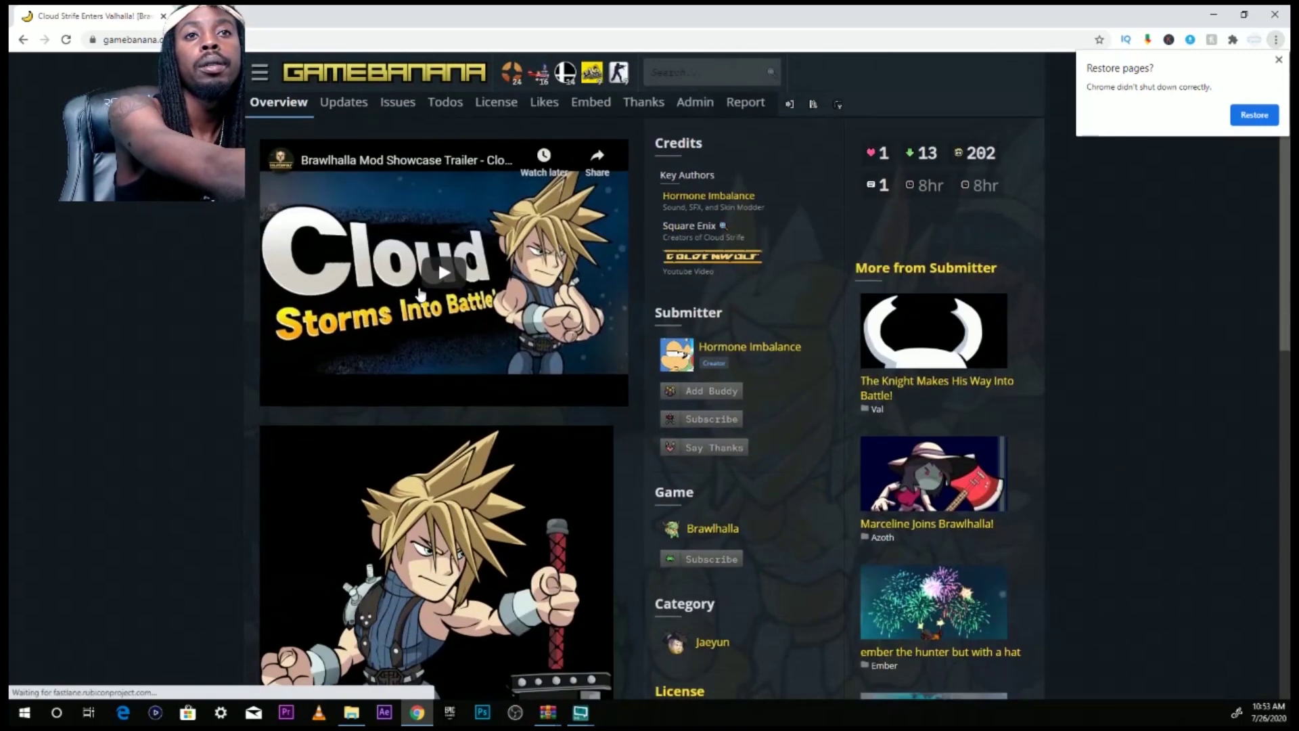
scroll(420, 294, down, 3)
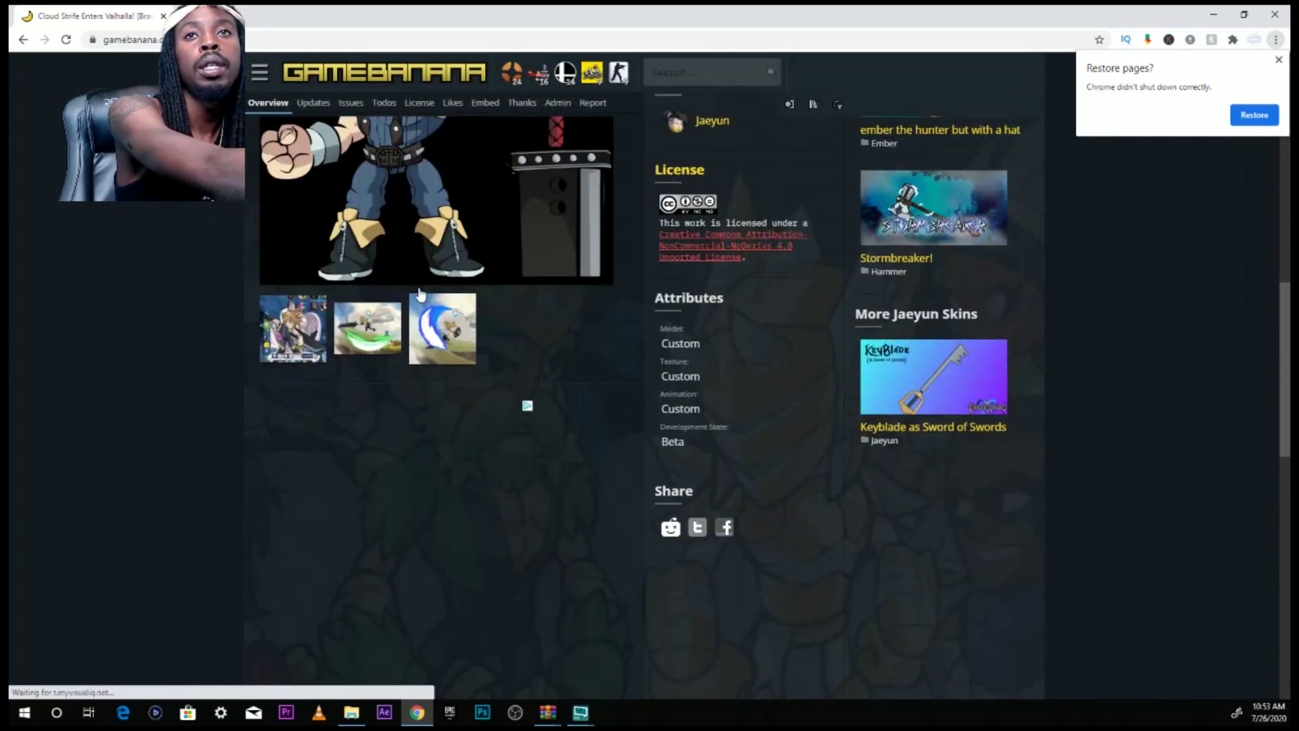
scroll(420, 294, up, 2)
scroll(420, 294, up, 7)
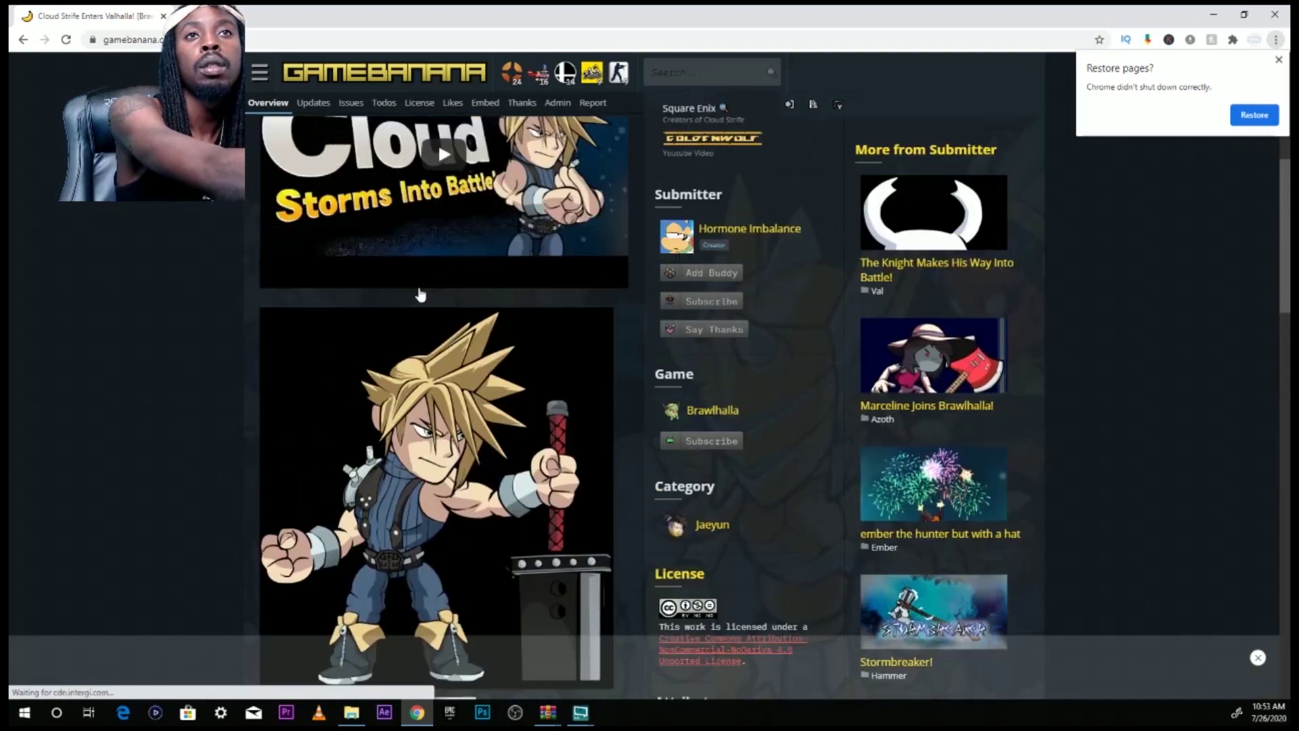
- Scroll to the Cloud Strife mod's Files section and open cloud_release_1.zip's Manual Download page
scroll(419, 295, down, 5)
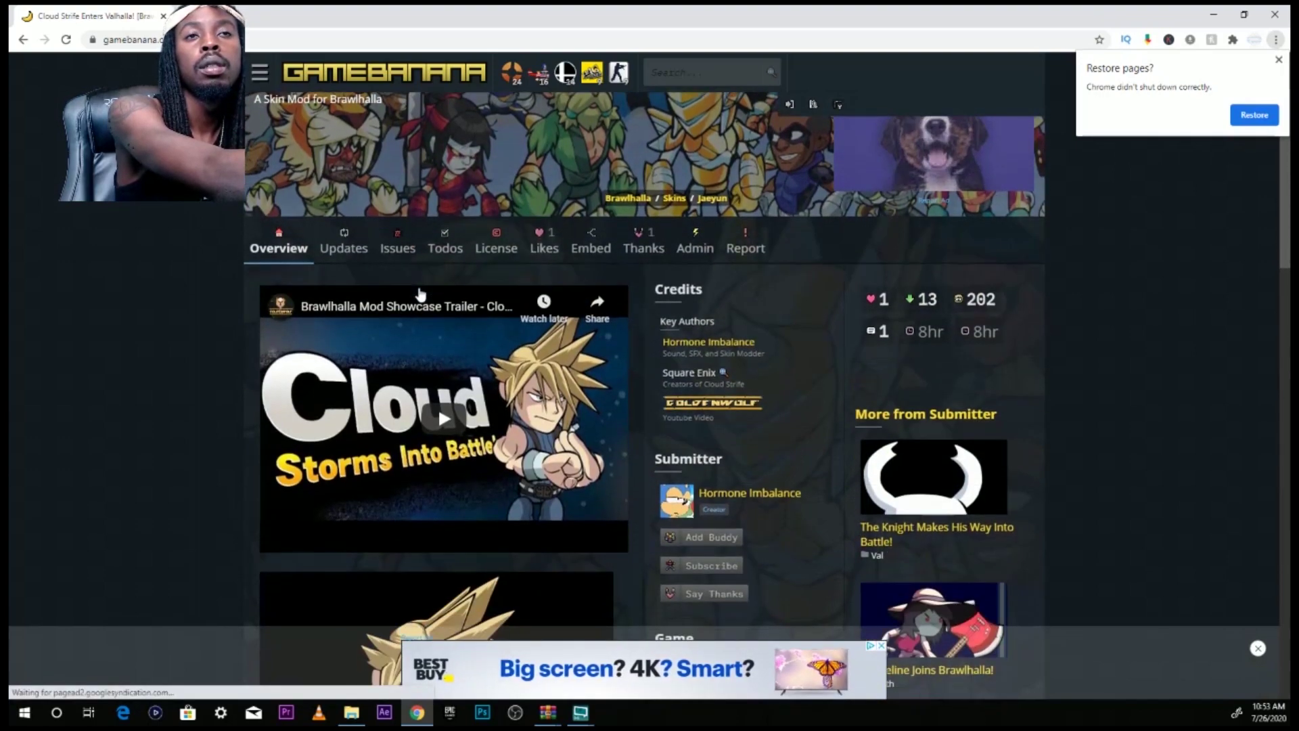
scroll(420, 294, down, 8)
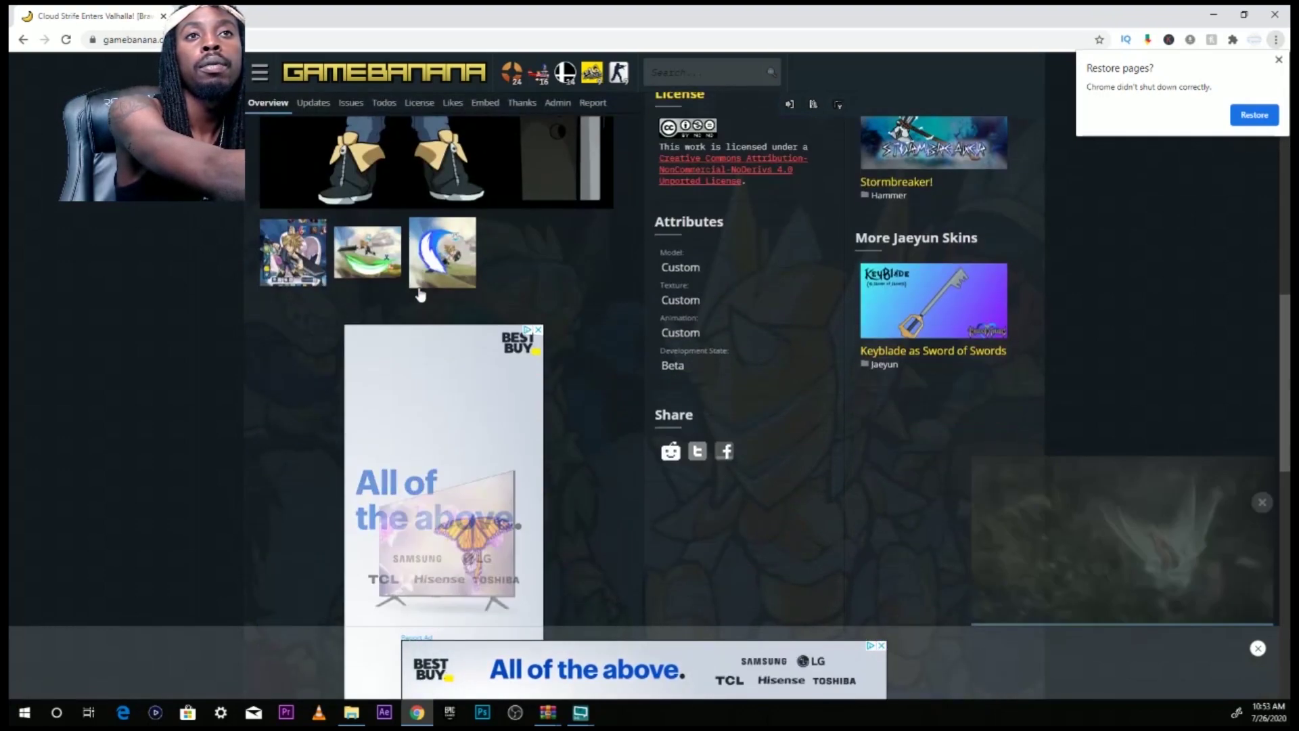
scroll(420, 295, down, 3)
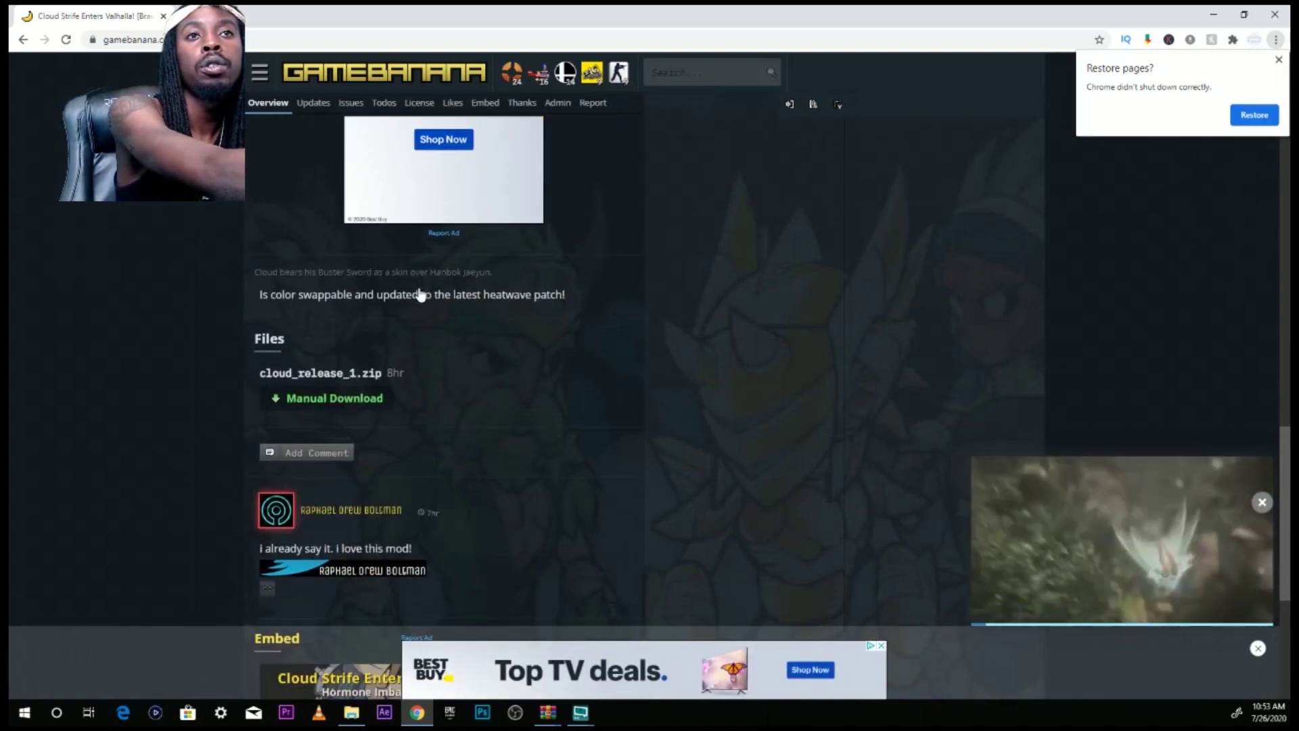
scroll(420, 294, down, 2)
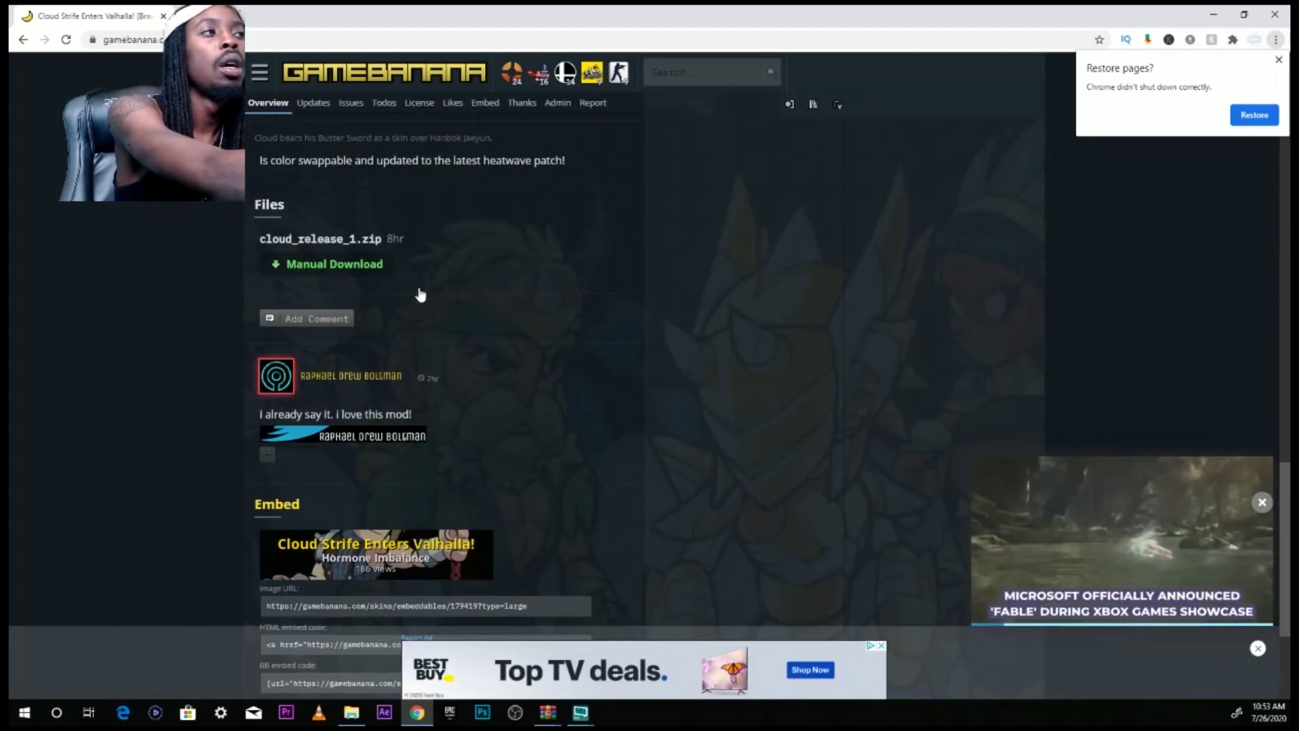
scroll(318, 260, up, 1)
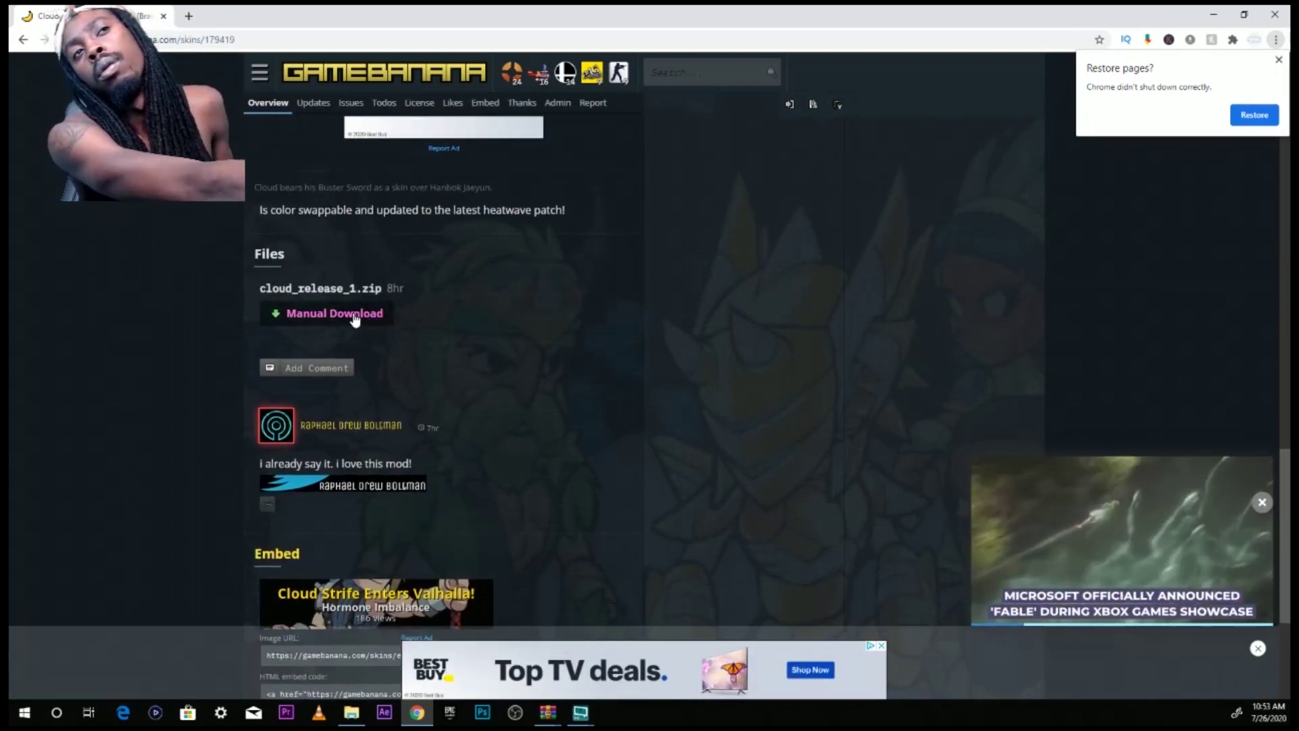
scroll(331, 311, down, 1)
scroll(341, 258, down, 1)
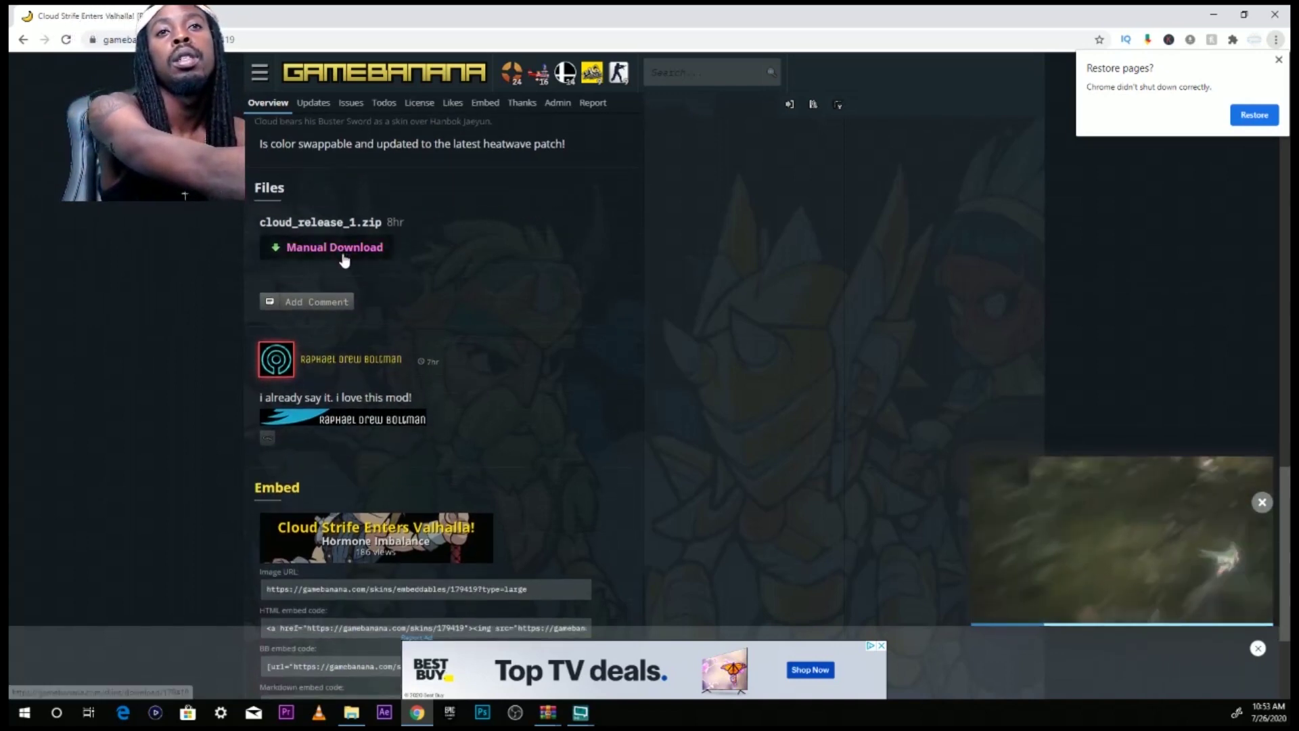
click(344, 261)
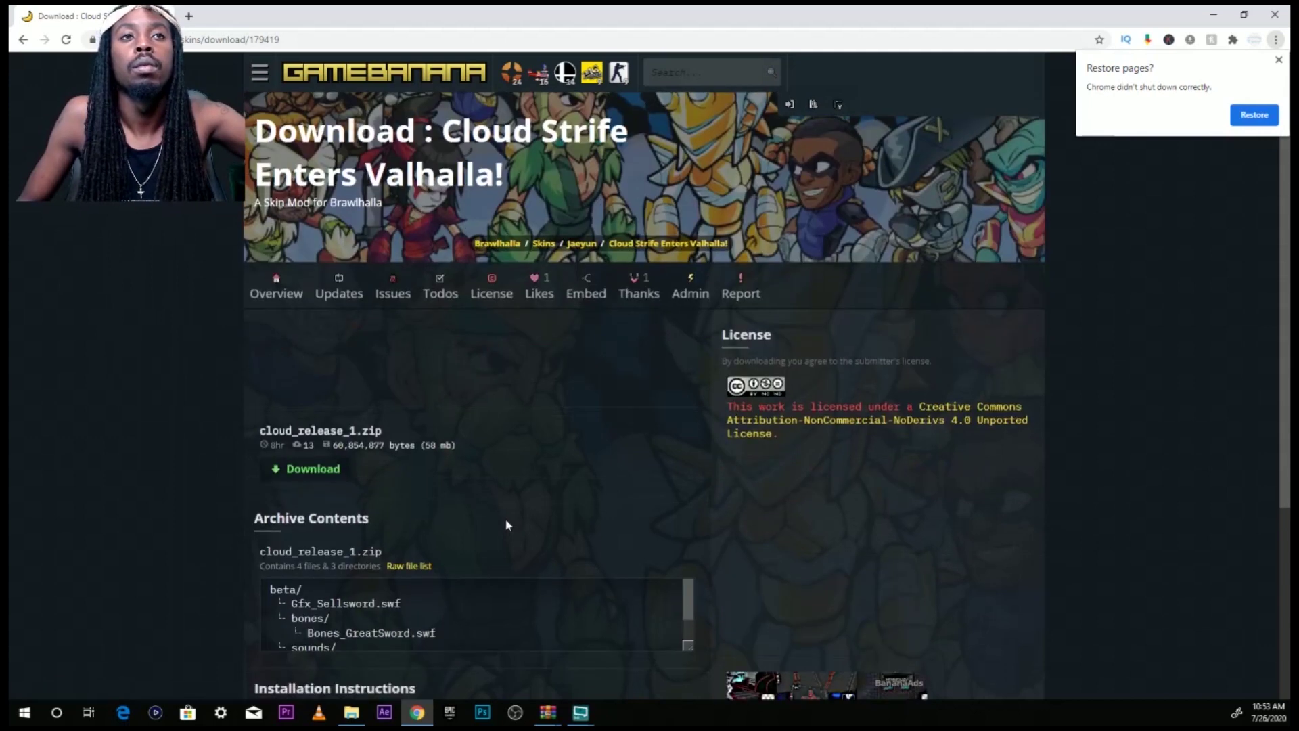
- Download cloud_release_1.zip and reveal the newest copy from Chrome's Downloads page in its folder
click(318, 478)
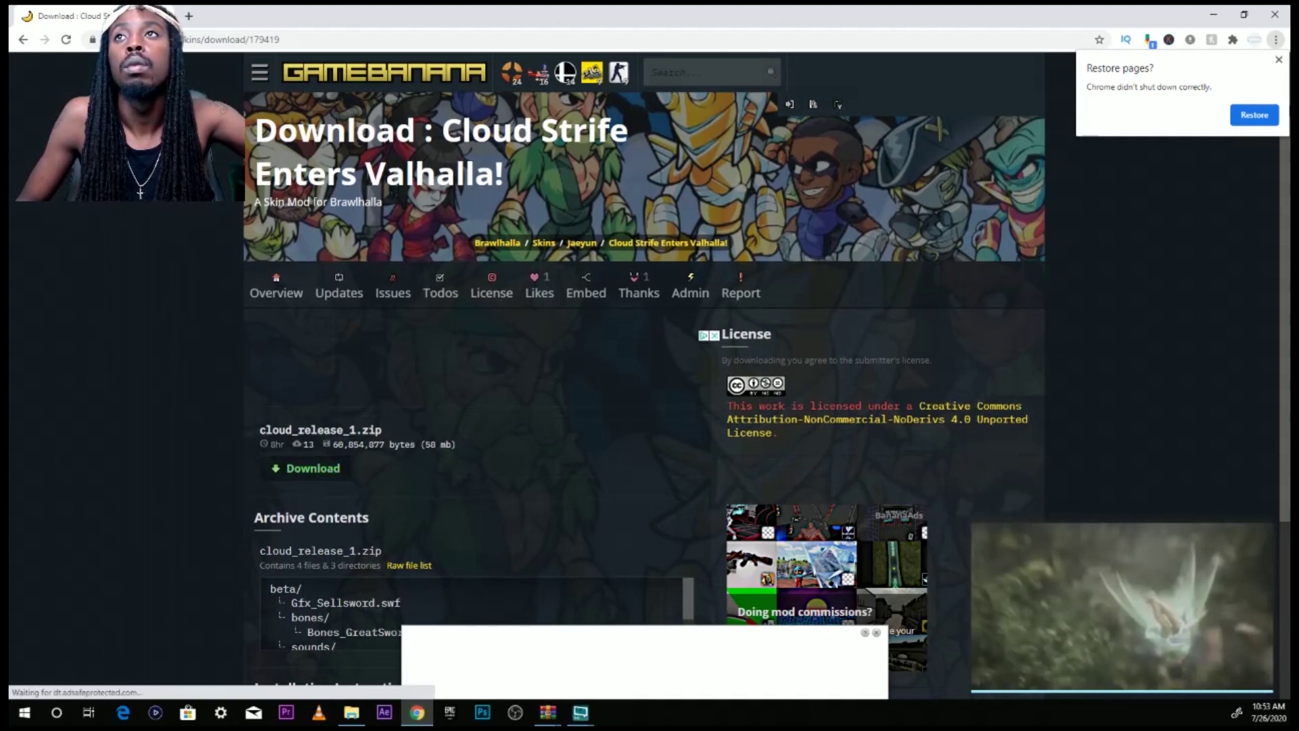
click(1279, 60)
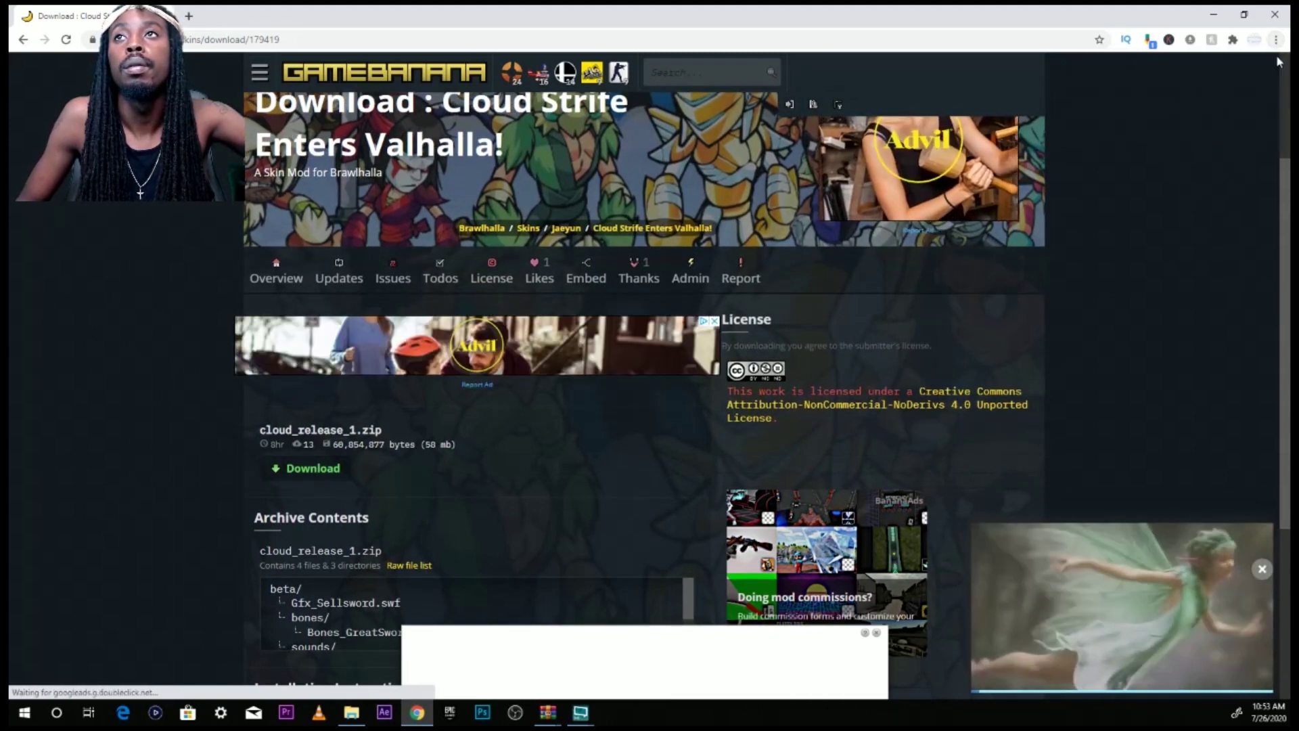
click(1277, 39)
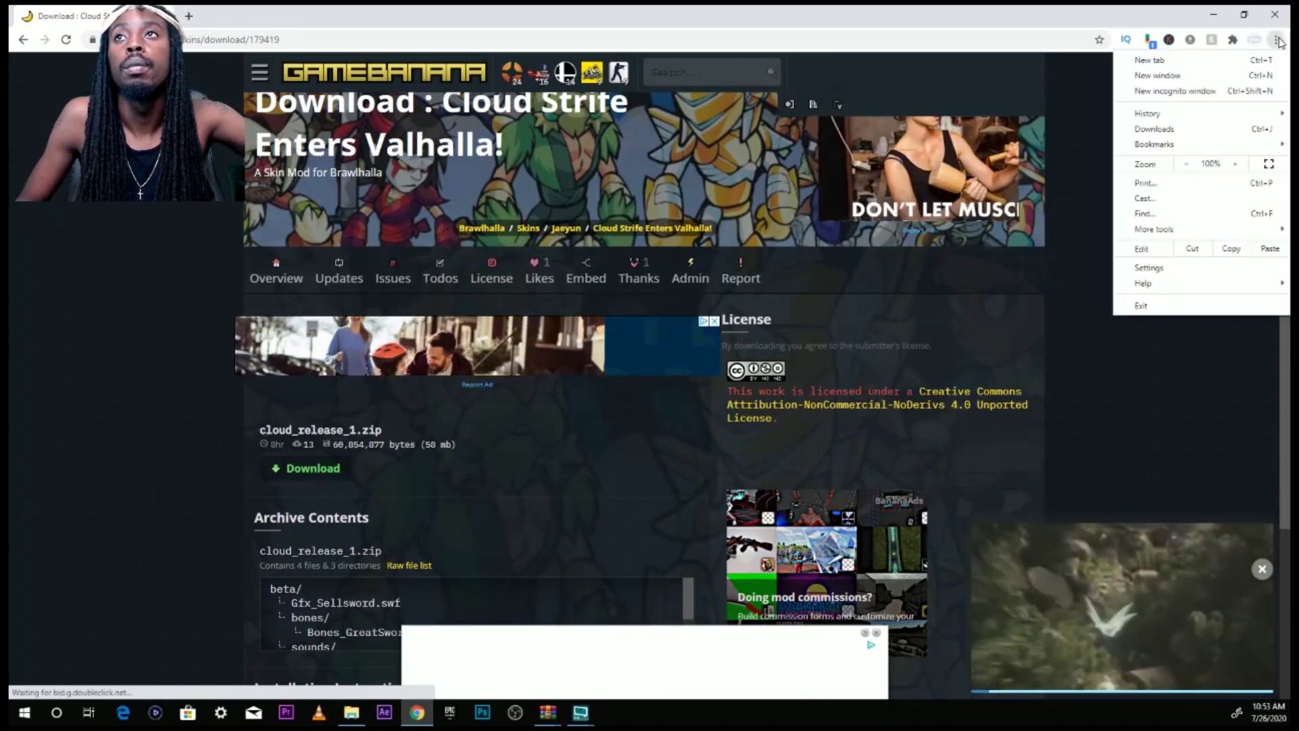
click(1127, 130)
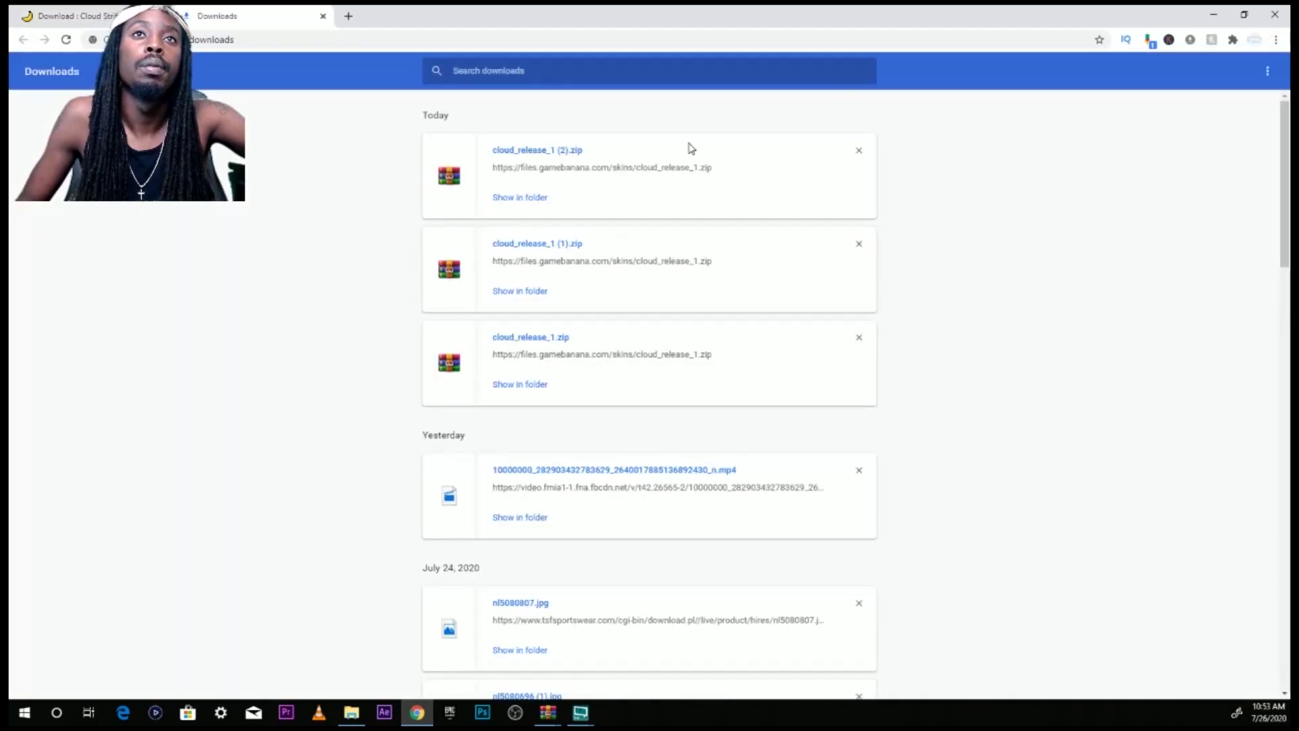
click(523, 198)
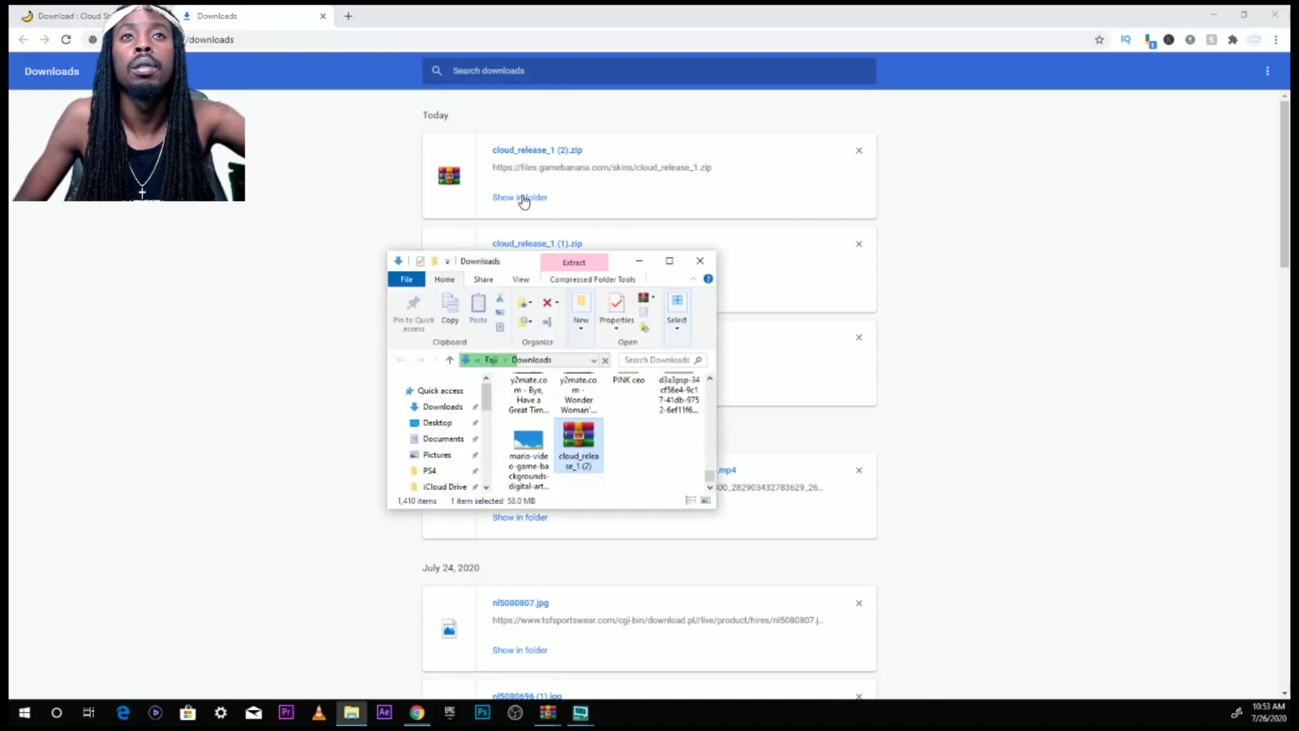
- Open cloud_release_1 (2).zip in WinRAR, dismiss the license reminder, and clear other windows away
double_click(589, 455)
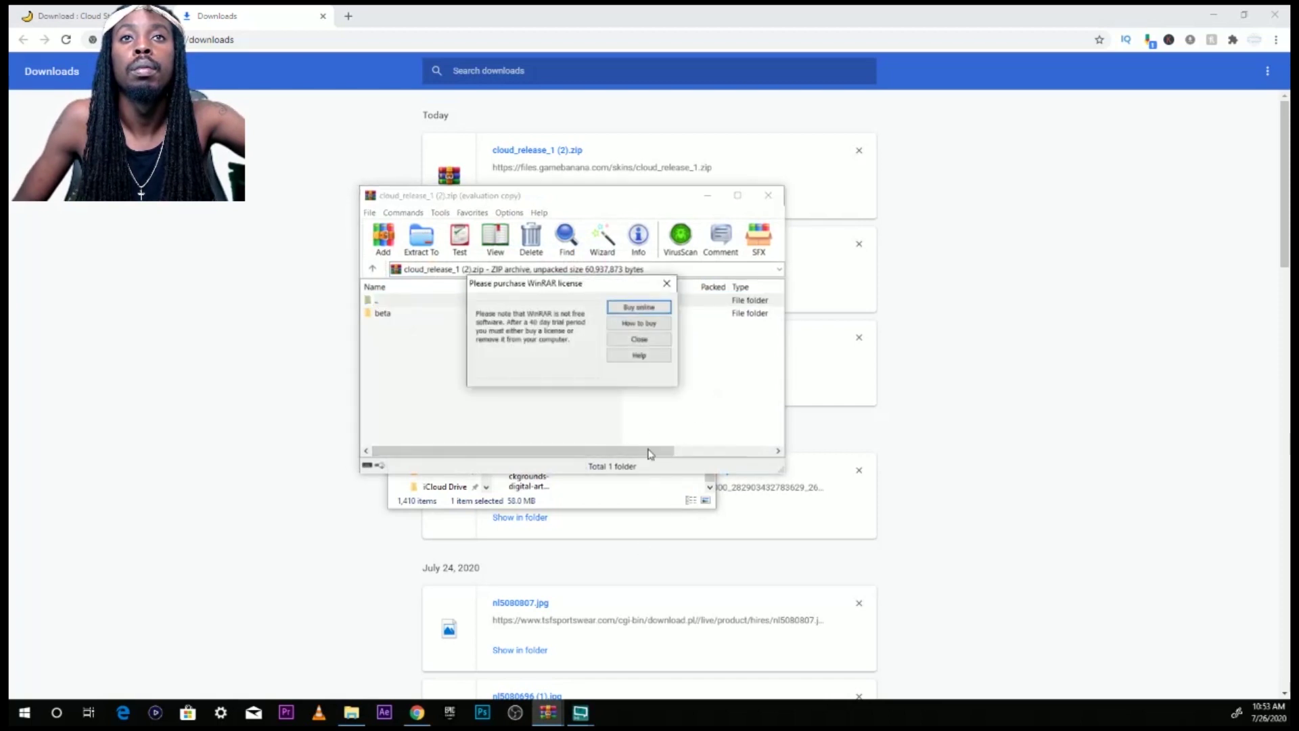
click(640, 340)
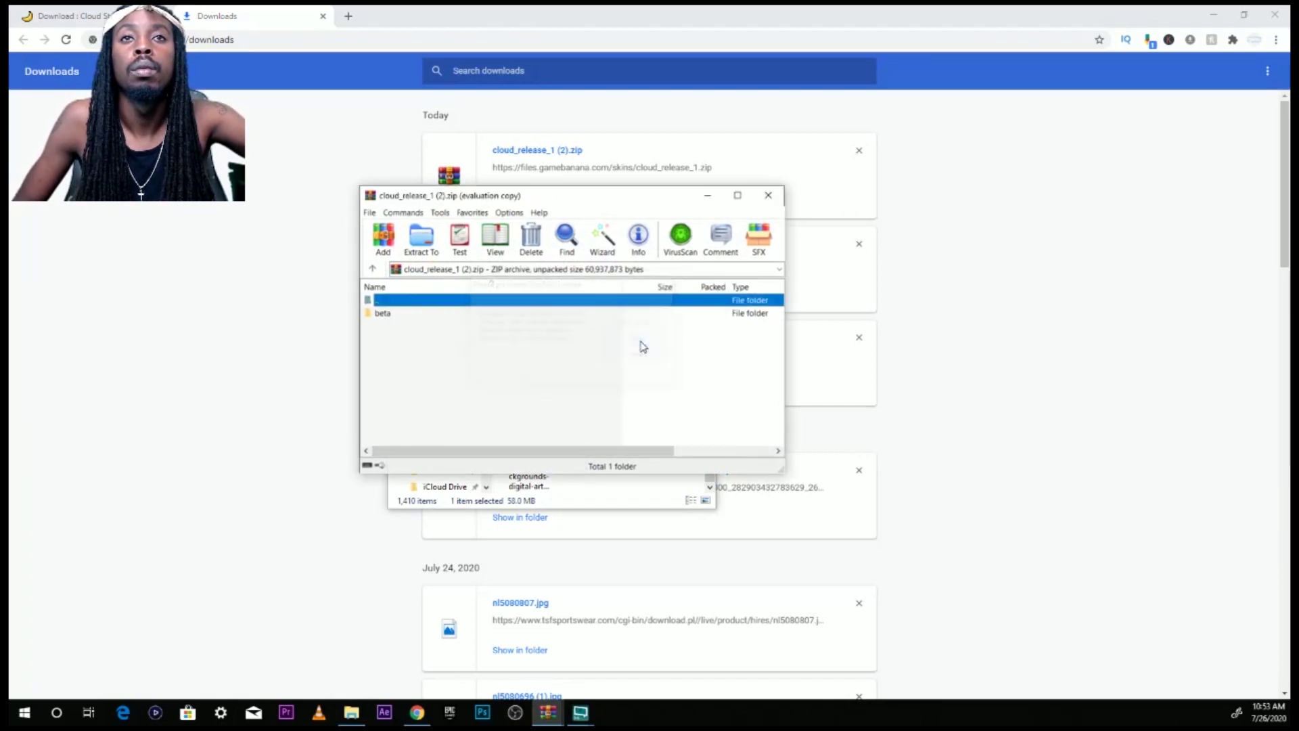
click(661, 490)
click(700, 261)
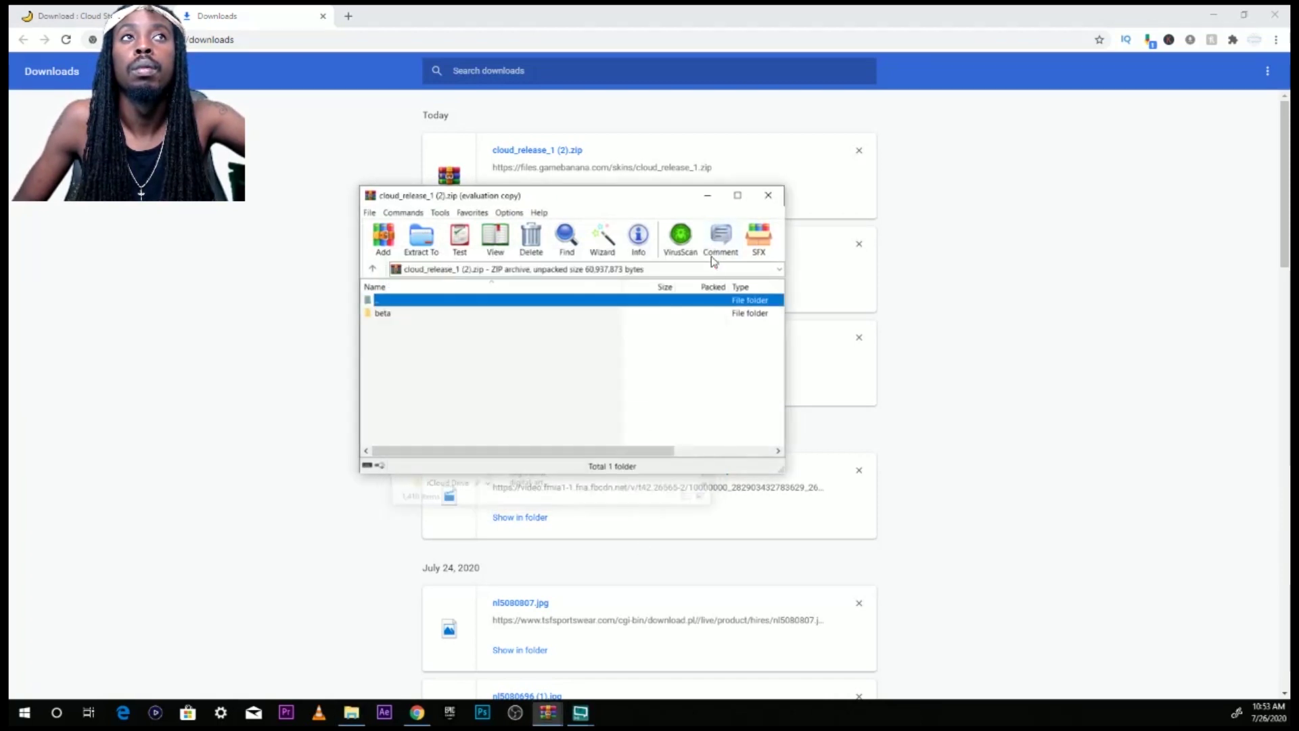
click(1222, 13)
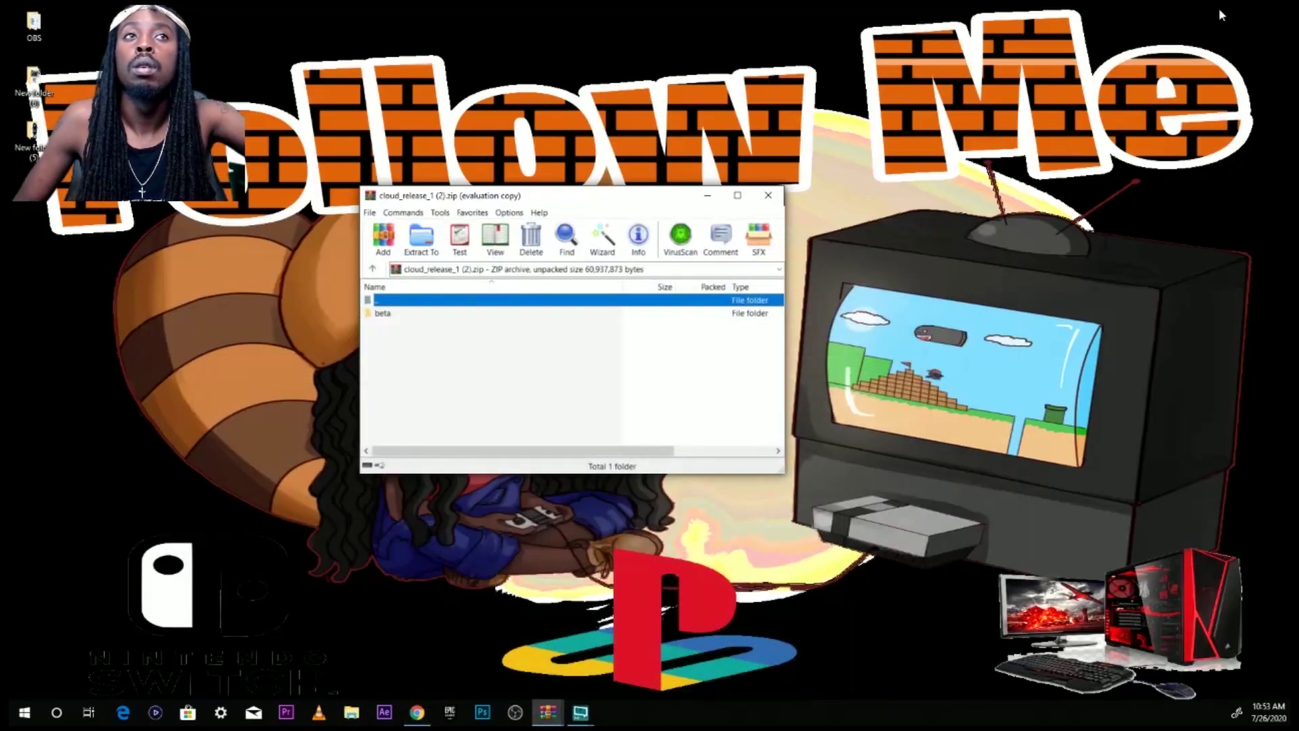
click(970, 193)
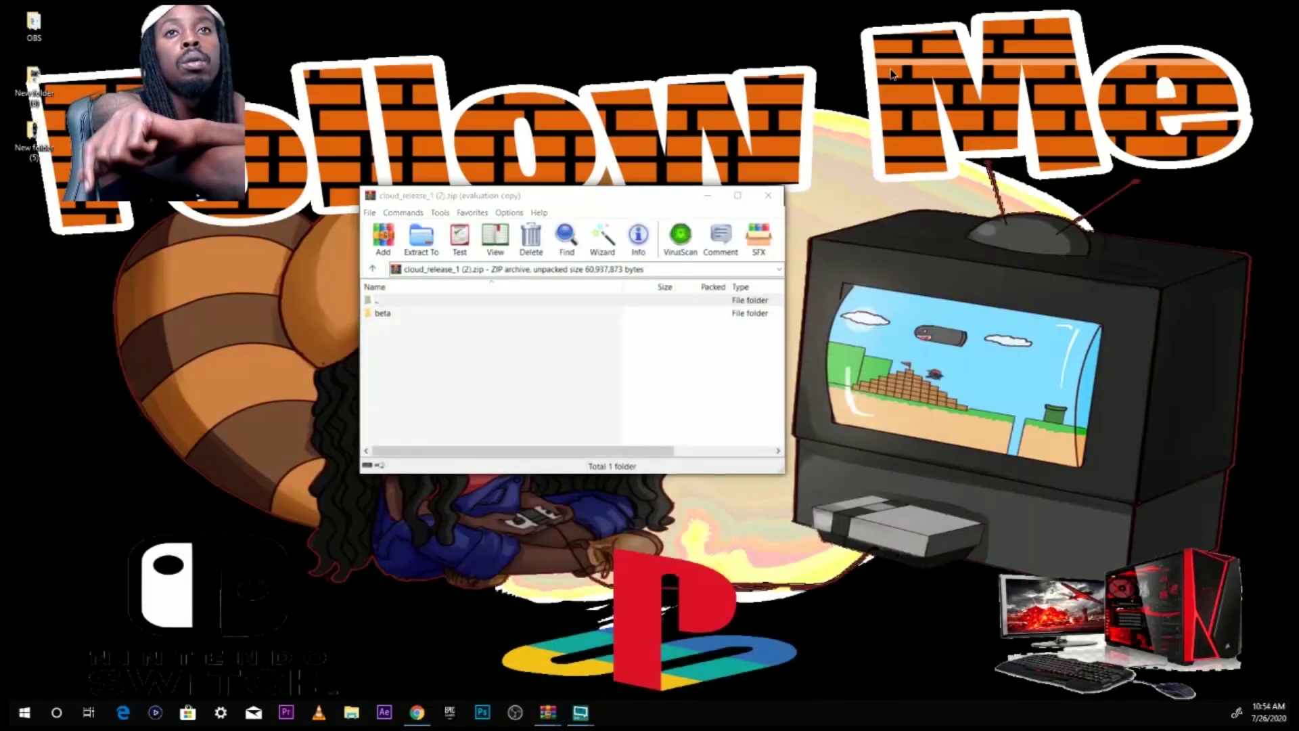
- Drag the archive's beta folder onto the desktop and close both WinRAR windows
click(436, 313)
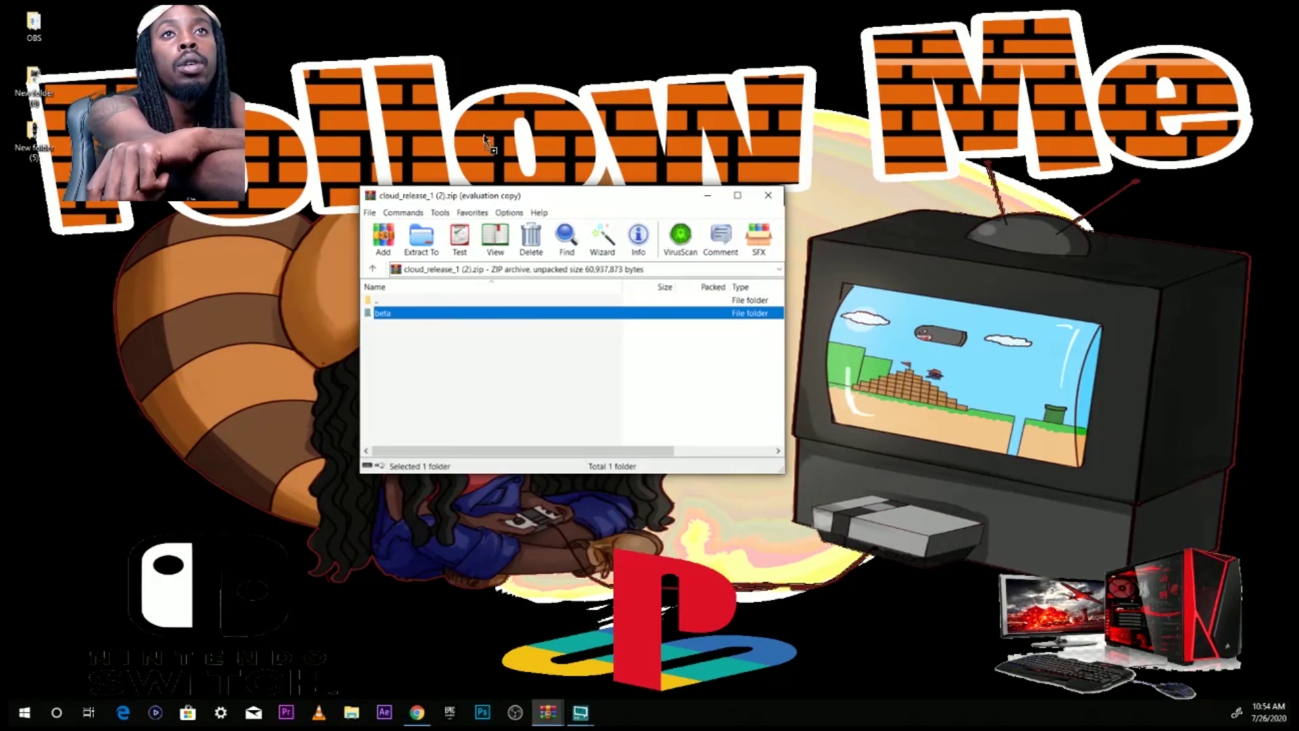
drag(485, 140, 485, 140)
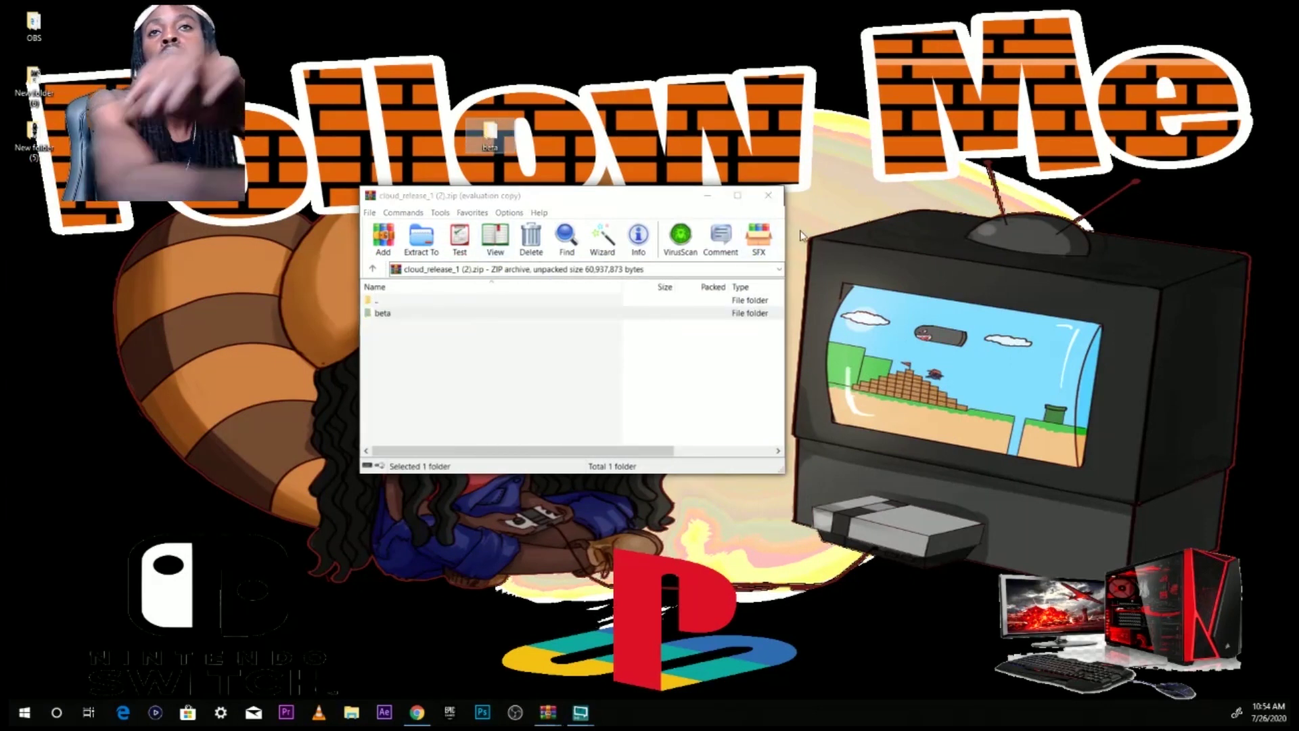
click(778, 197)
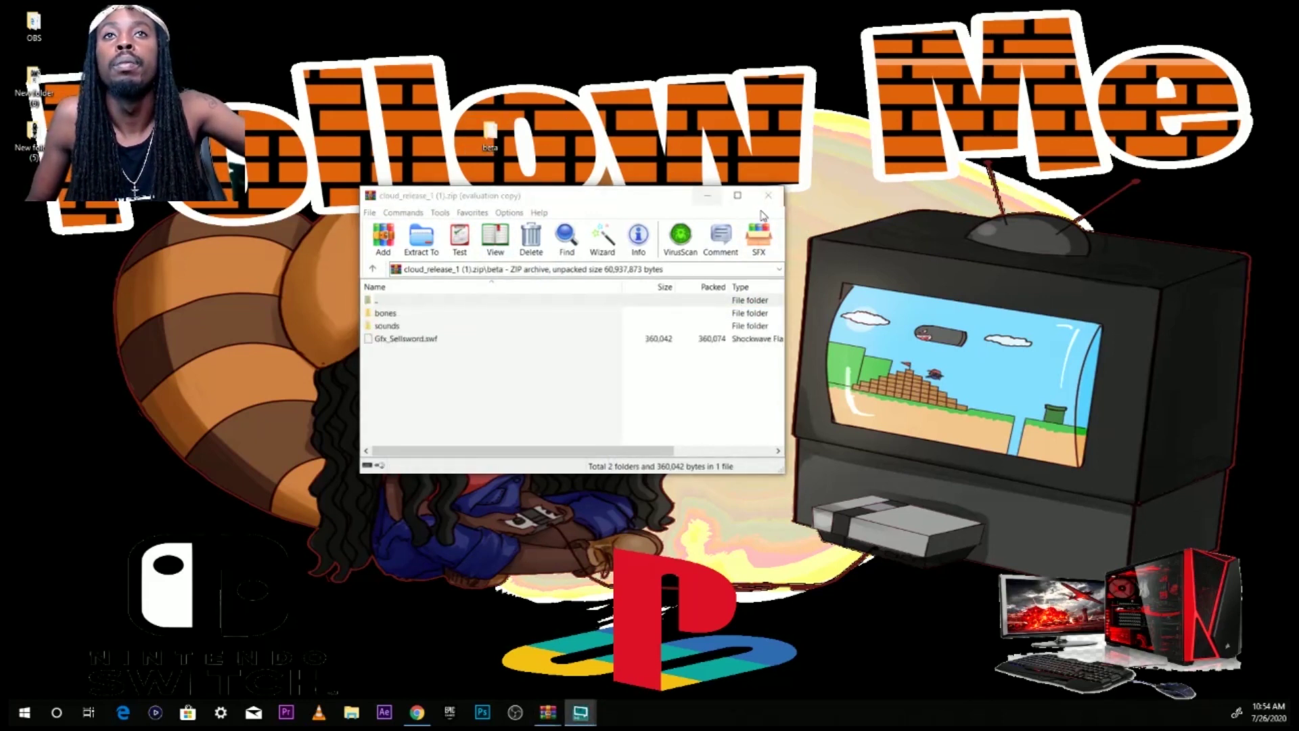
click(767, 197)
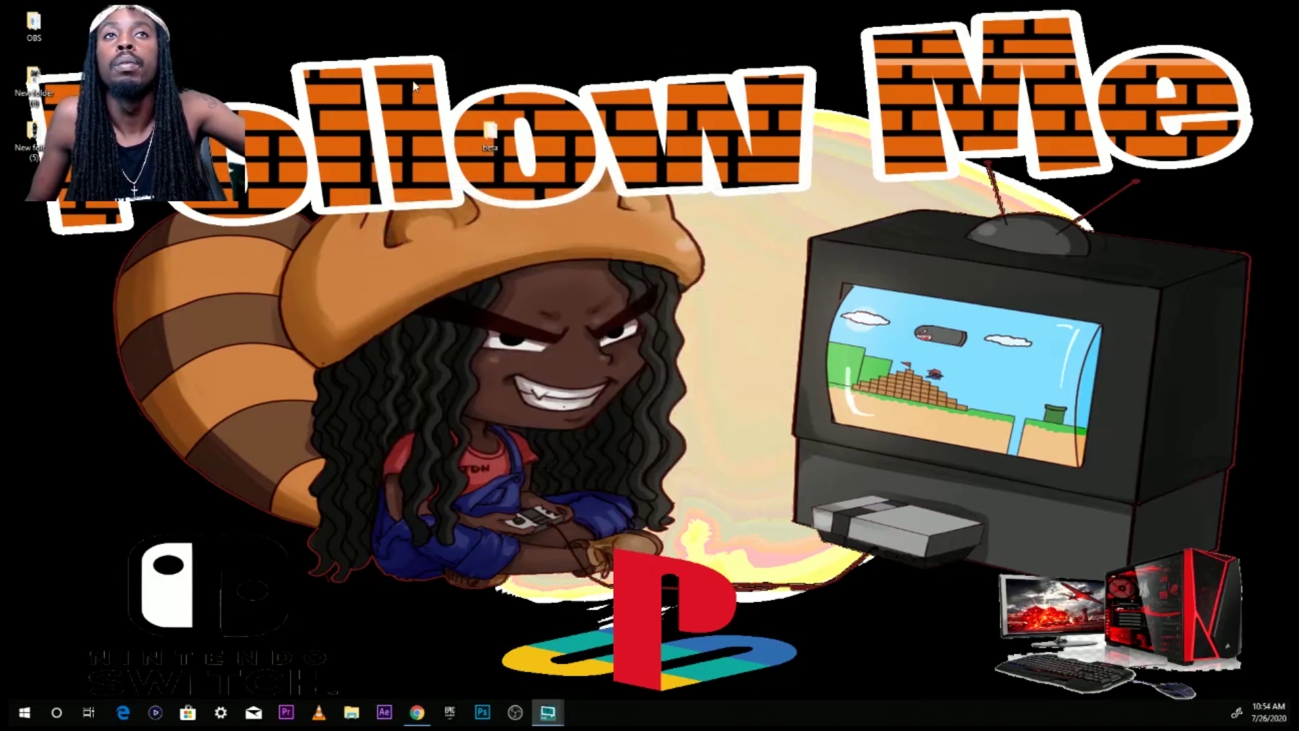
- Open the desktop beta folder, then enlarge its window and move it higher
double_click(489, 134)
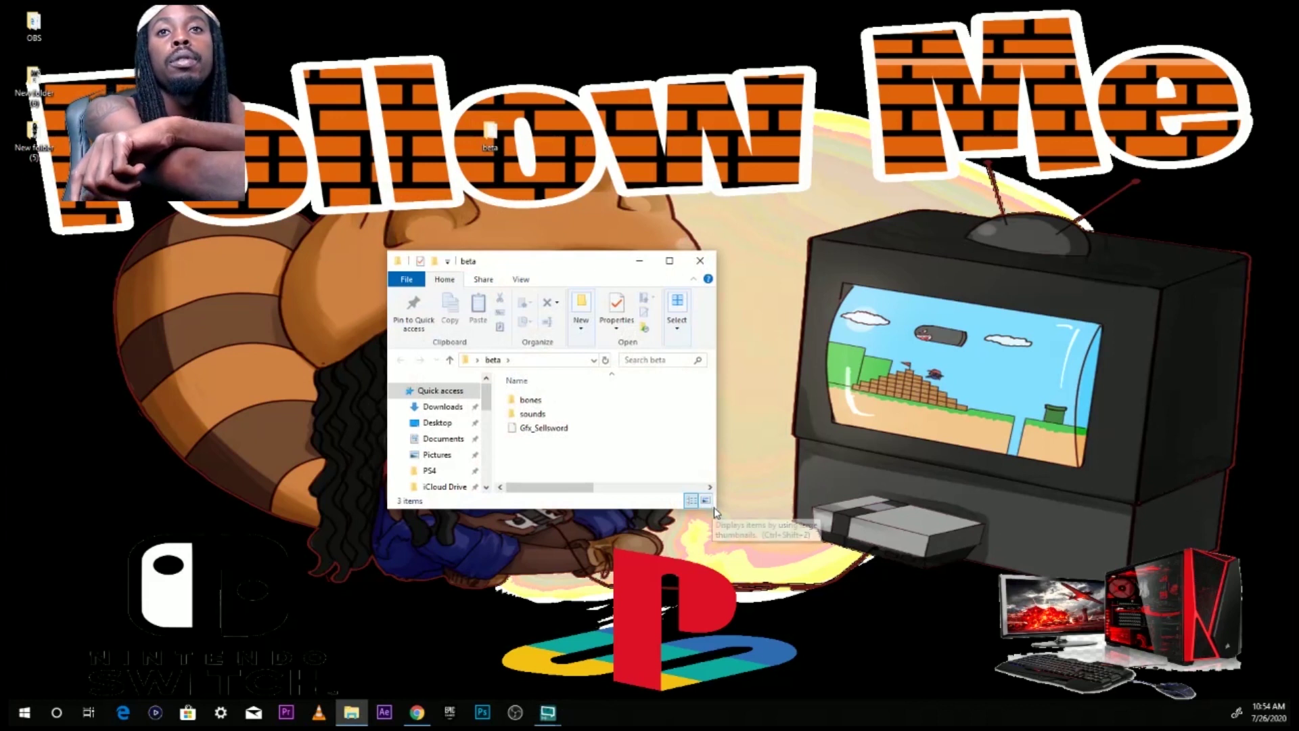
drag(720, 513, 972, 660)
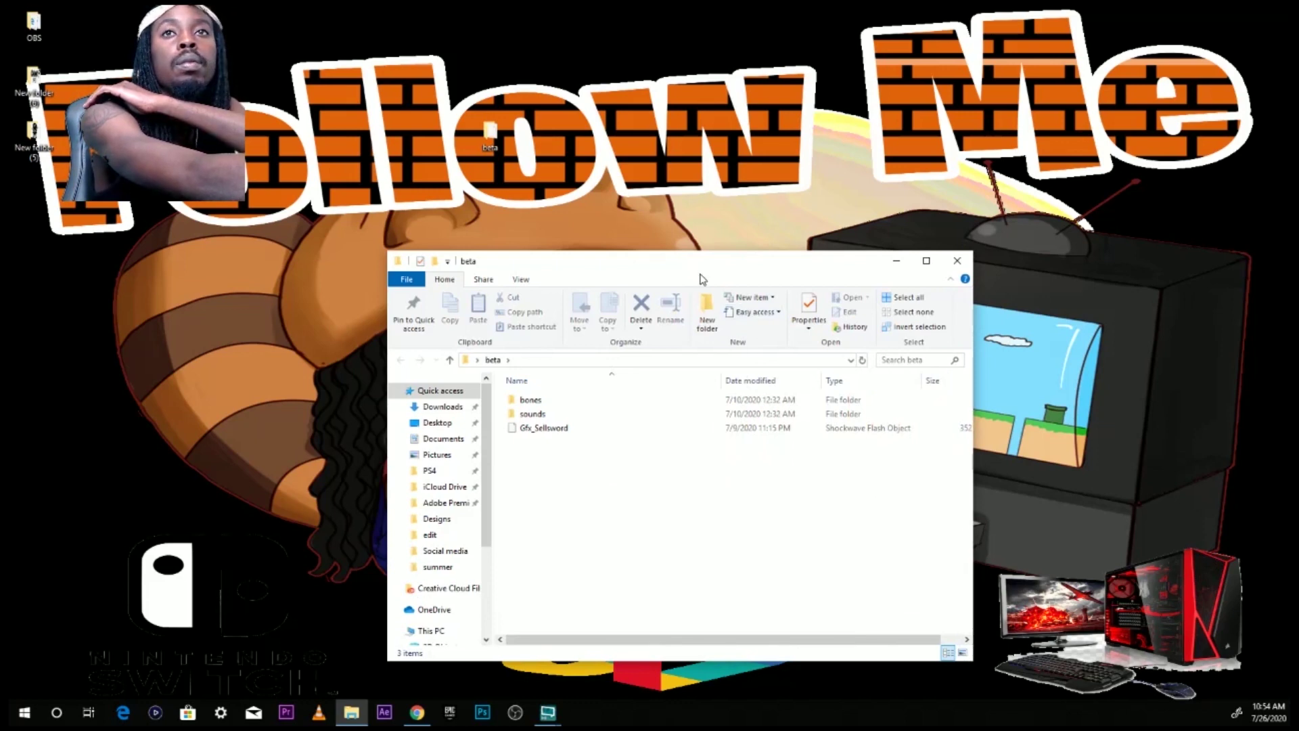
drag(693, 262, 655, 122)
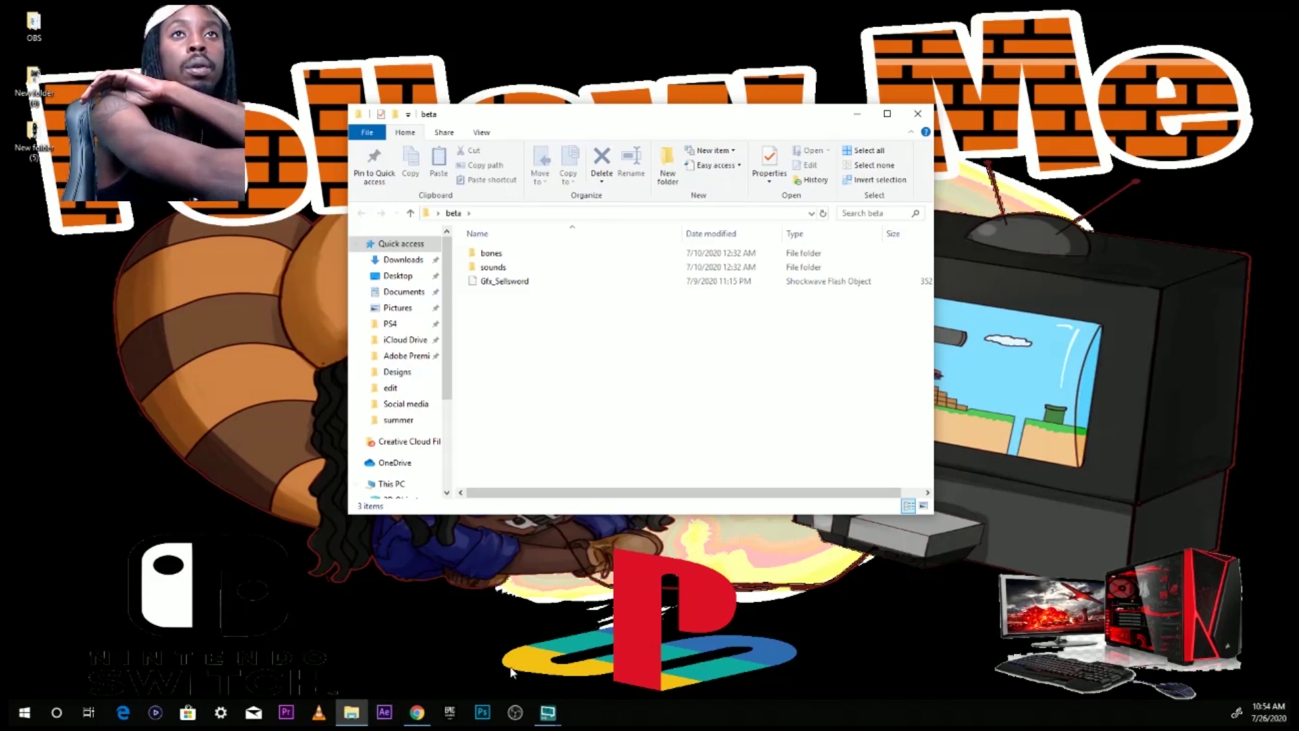
click(417, 712)
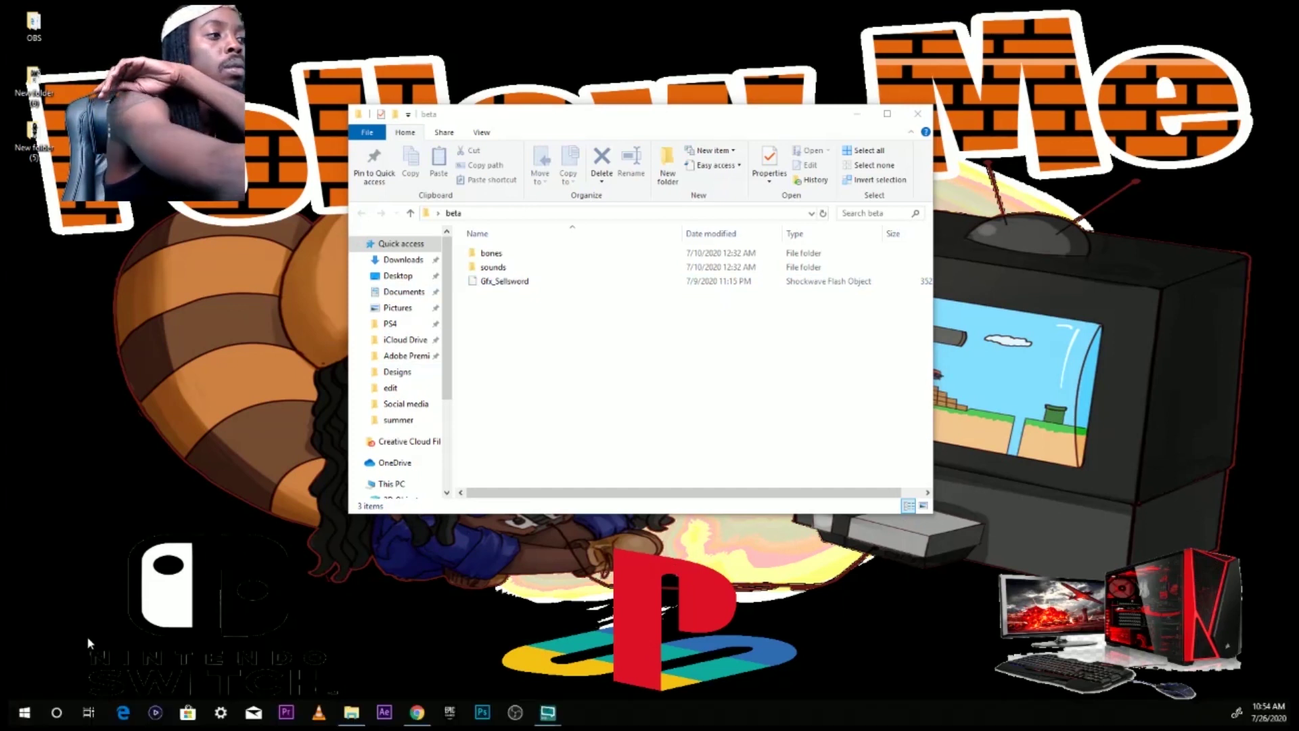
- Search the Start menu for 'th' and open This PC in a new window
click(25, 716)
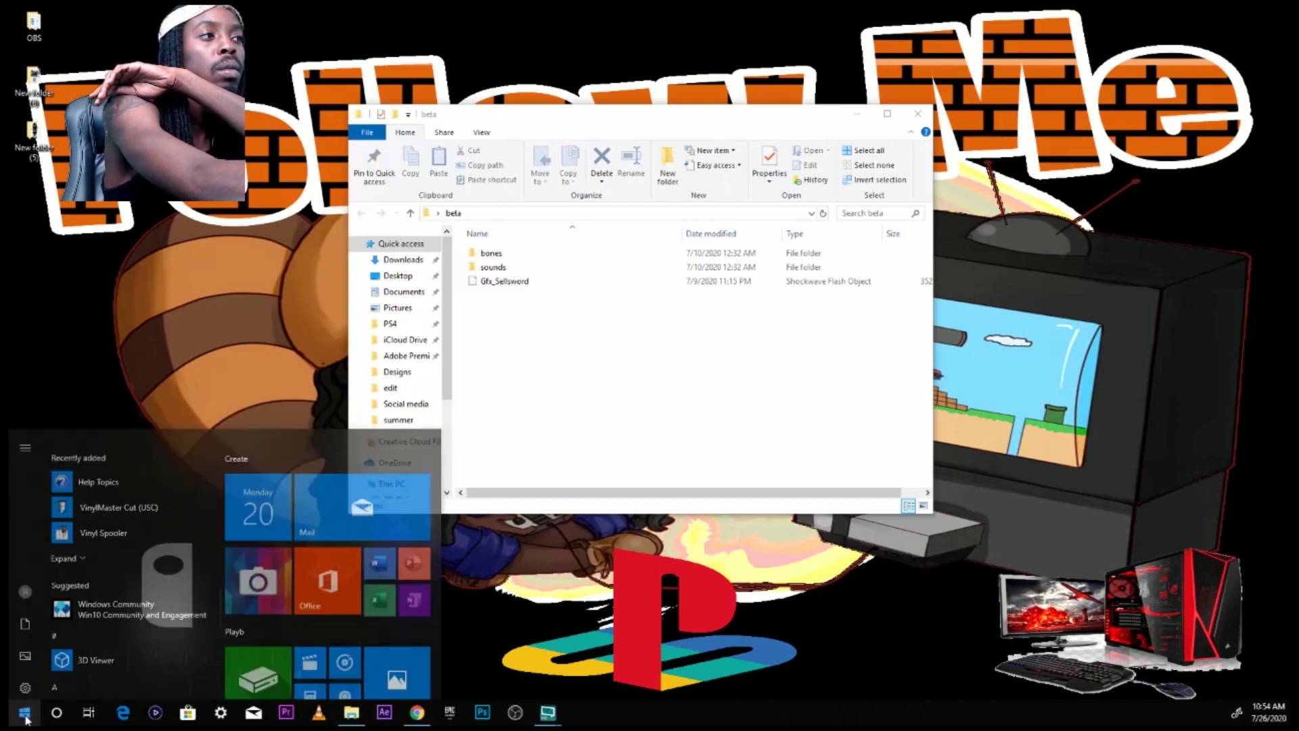
click(25, 716)
click(25, 716)
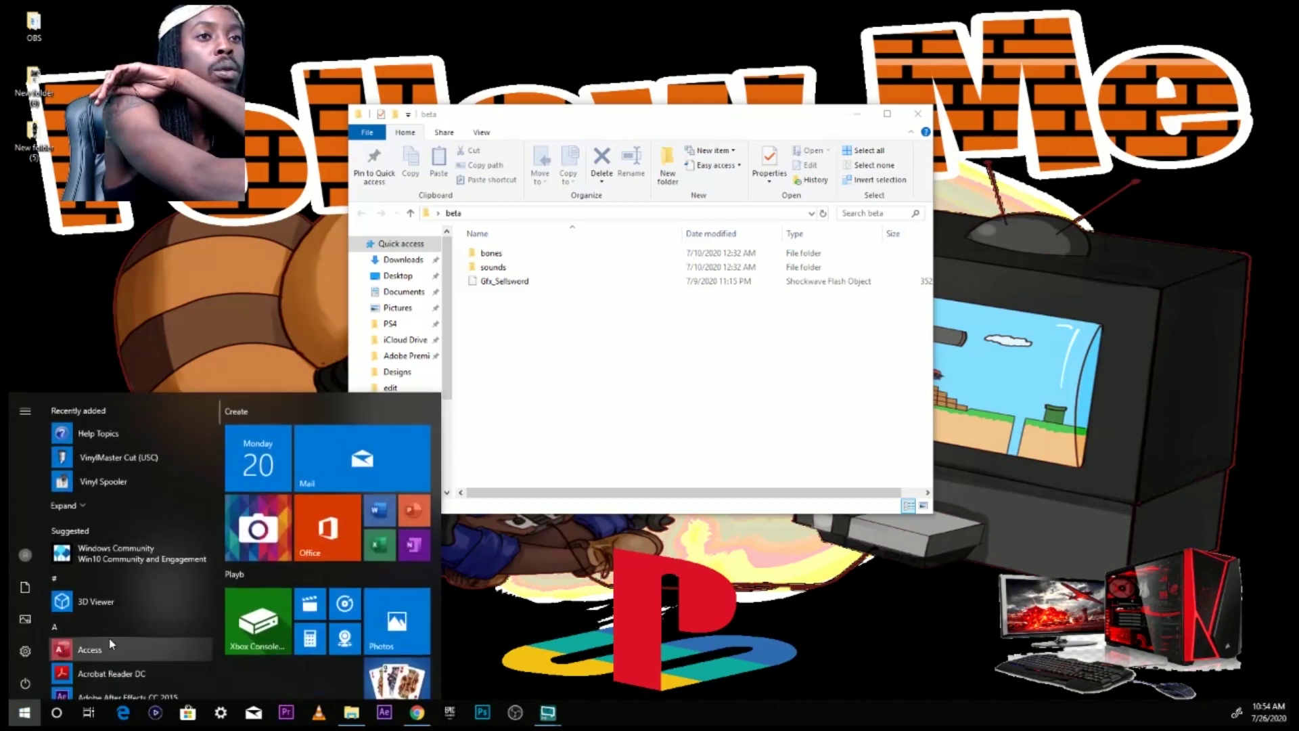
scroll(109, 639, down, 10)
scroll(111, 641, down, 10)
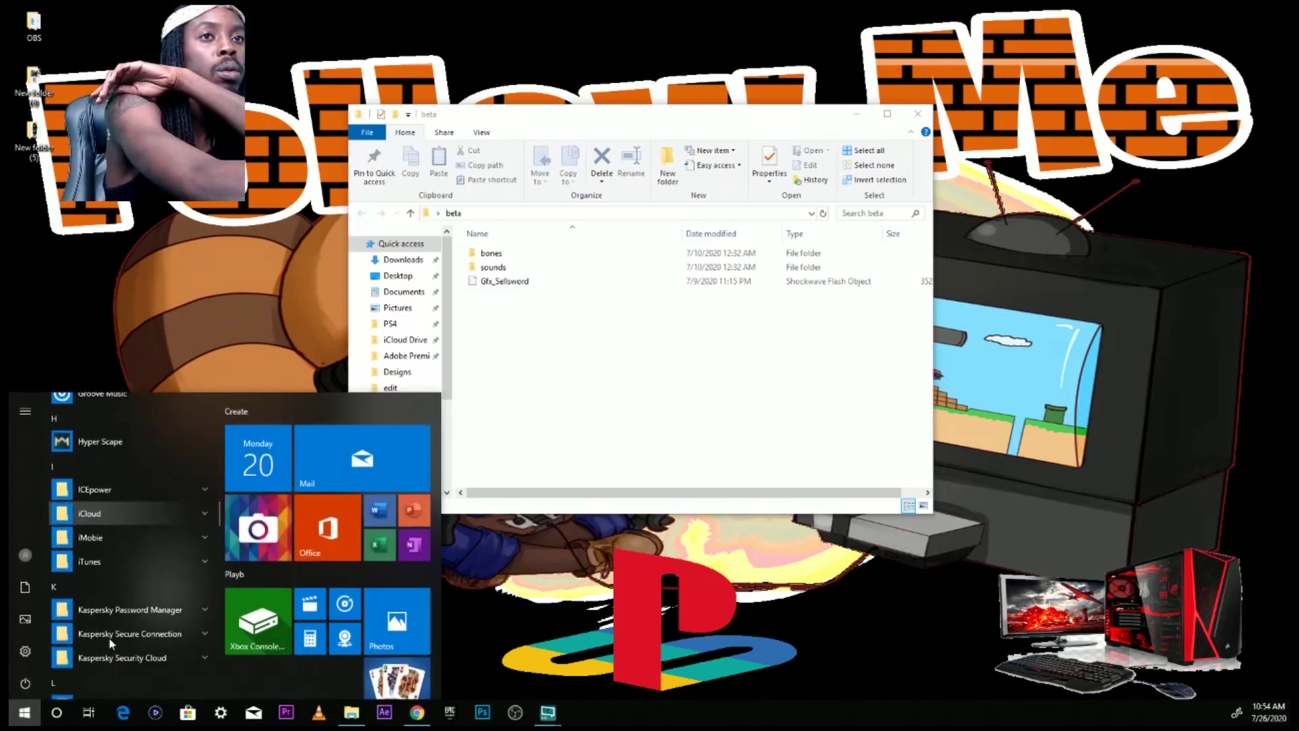
text(t)
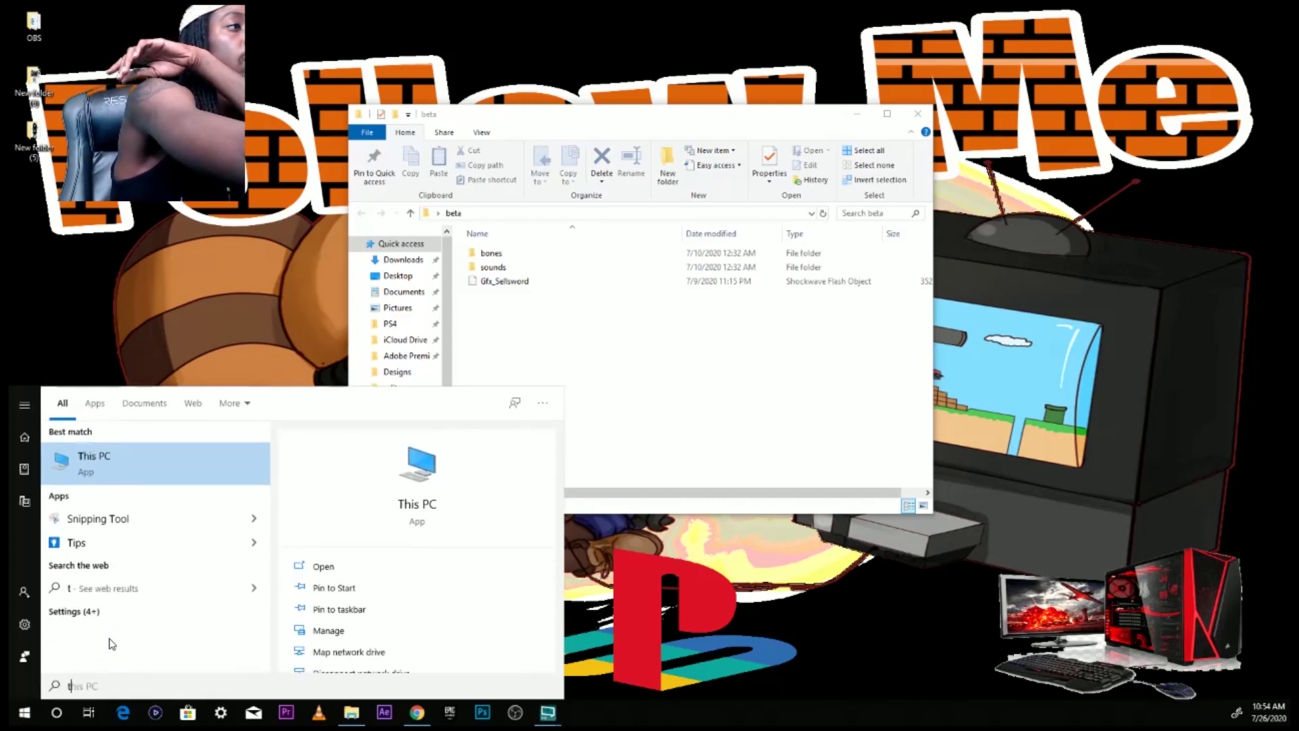
text(h)
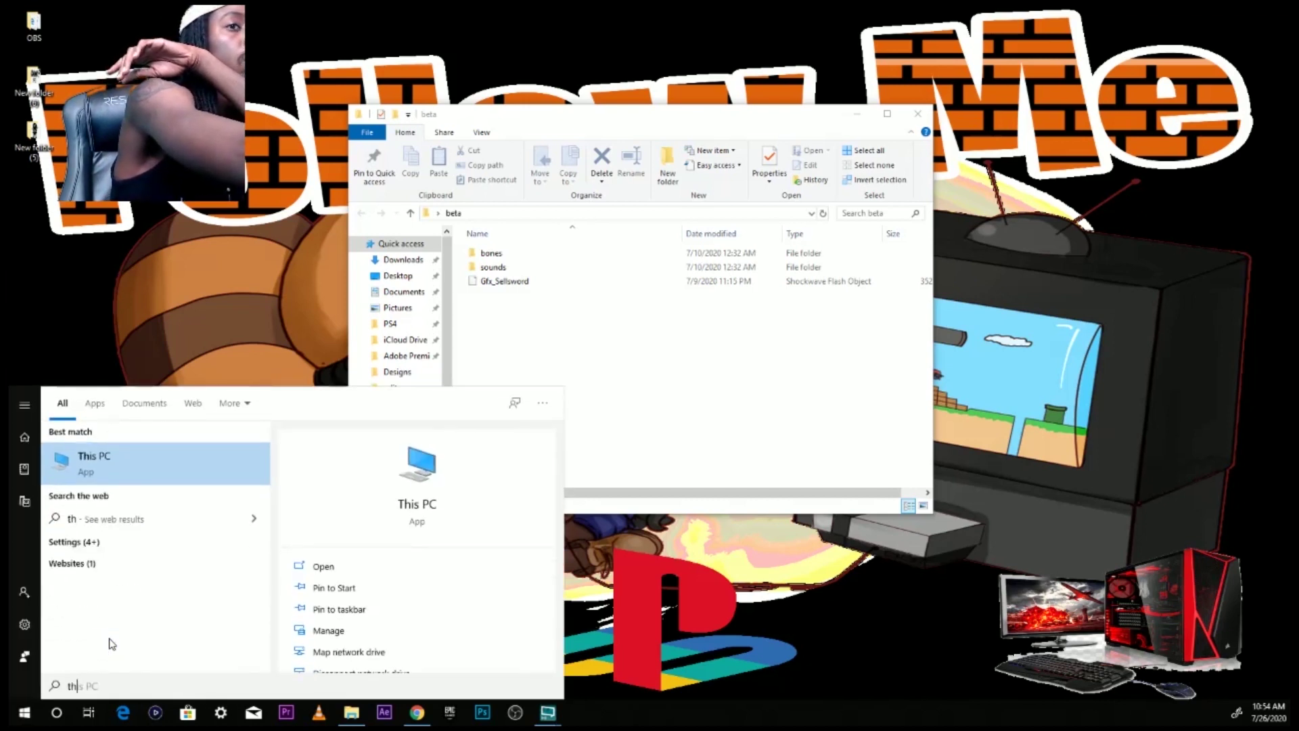
click(414, 479)
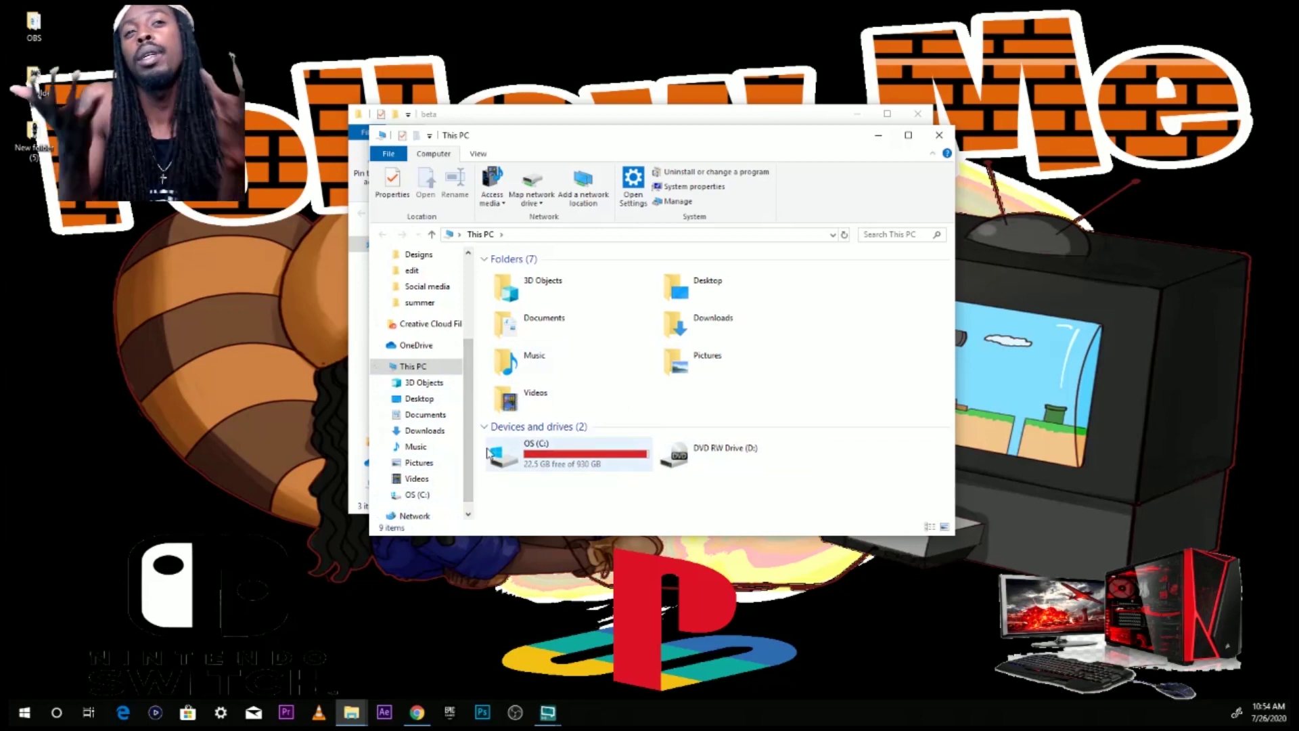
- Browse from OS (C:) into Program Files (x86) and then the Steam folder
double_click(559, 444)
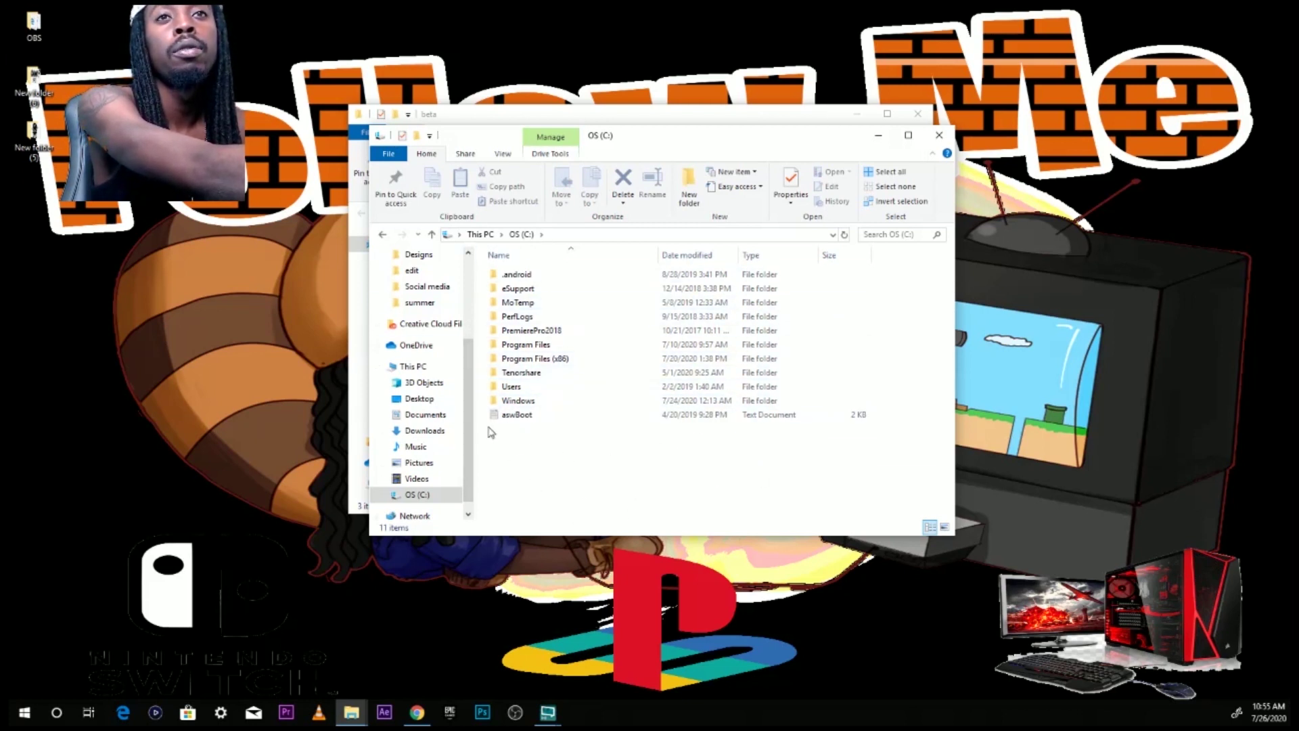
double_click(509, 359)
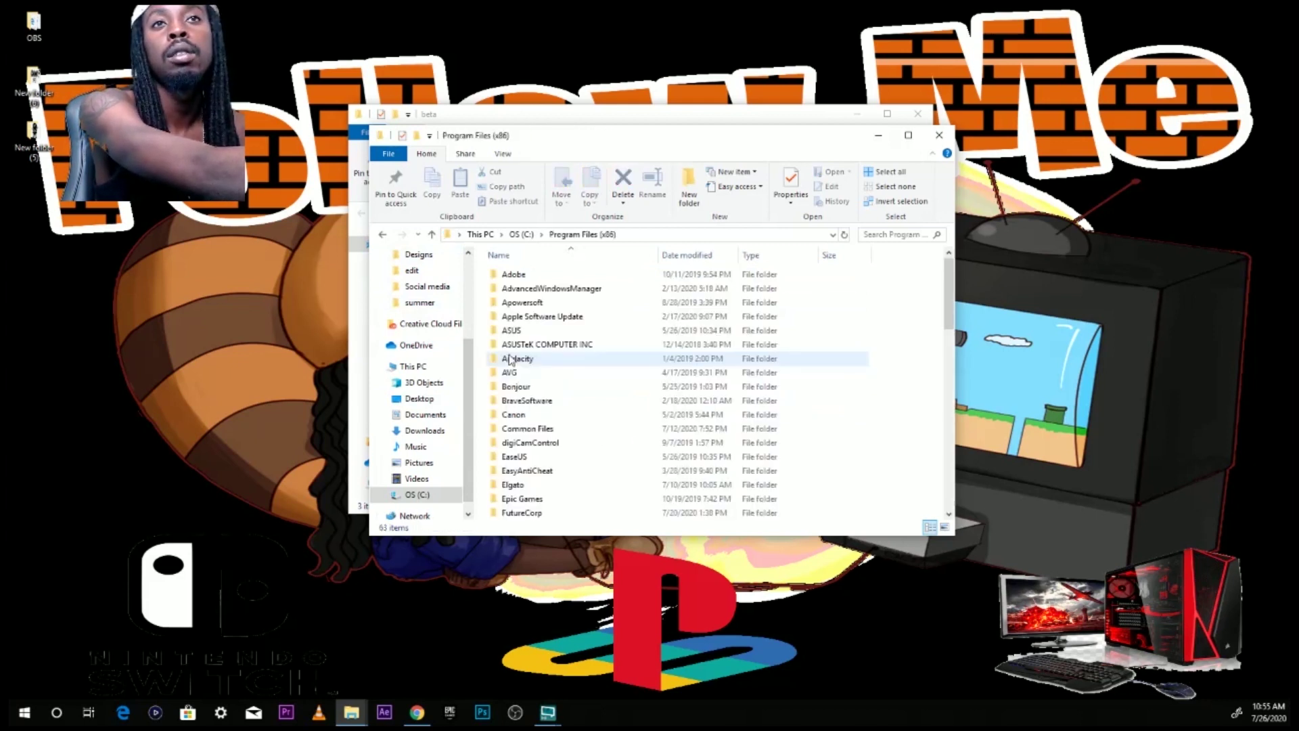
scroll(514, 399, down, 7)
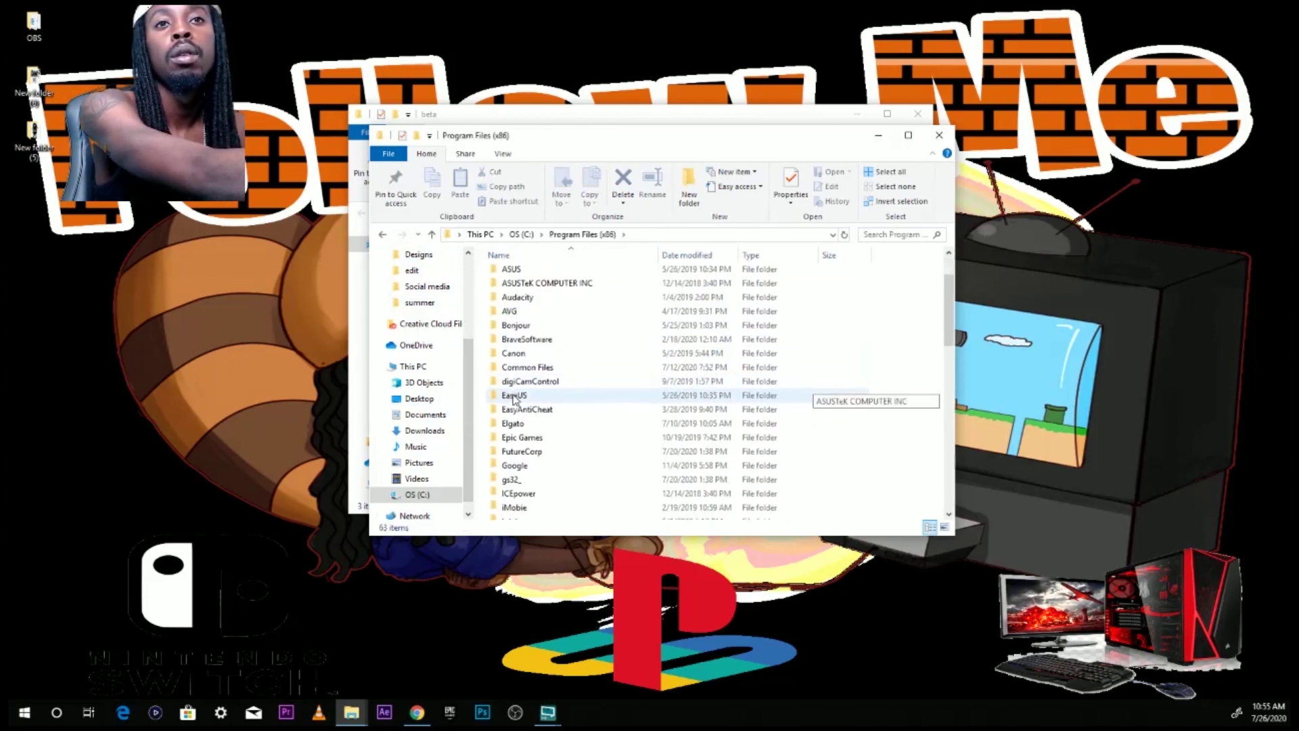
scroll(515, 400, down, 8)
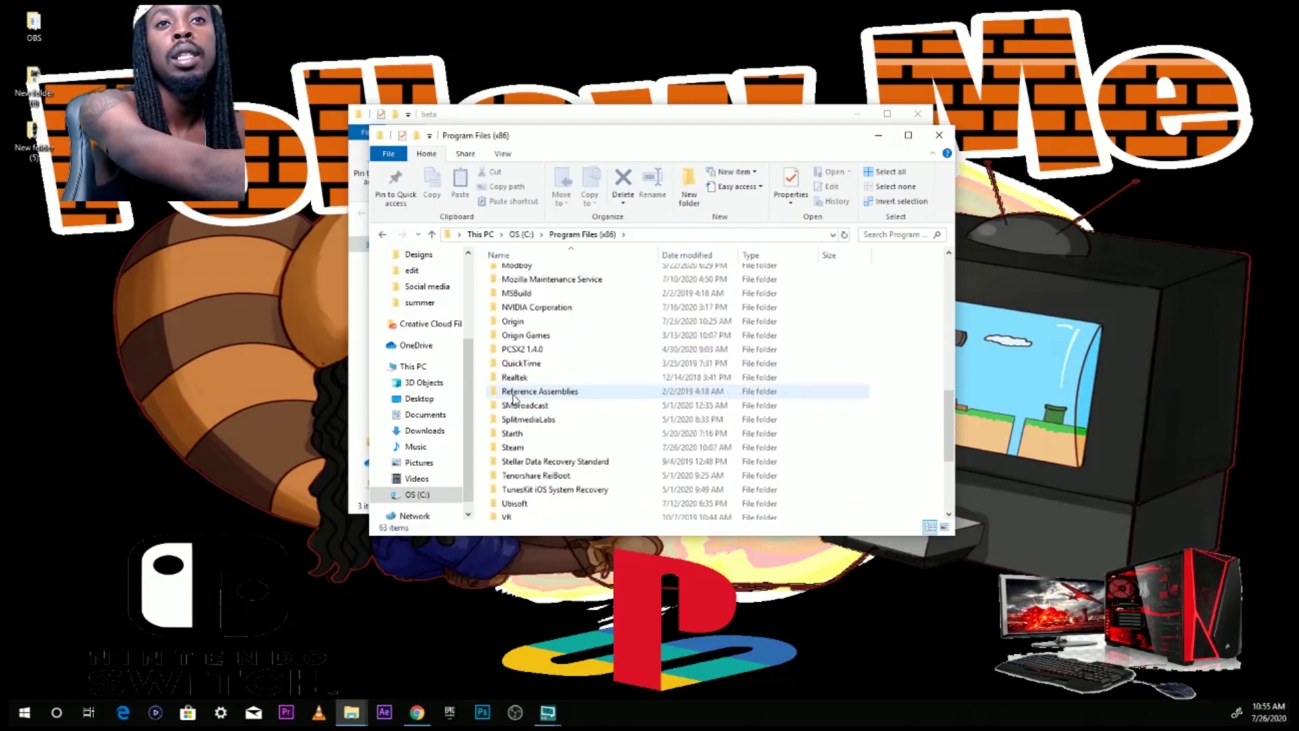
double_click(512, 366)
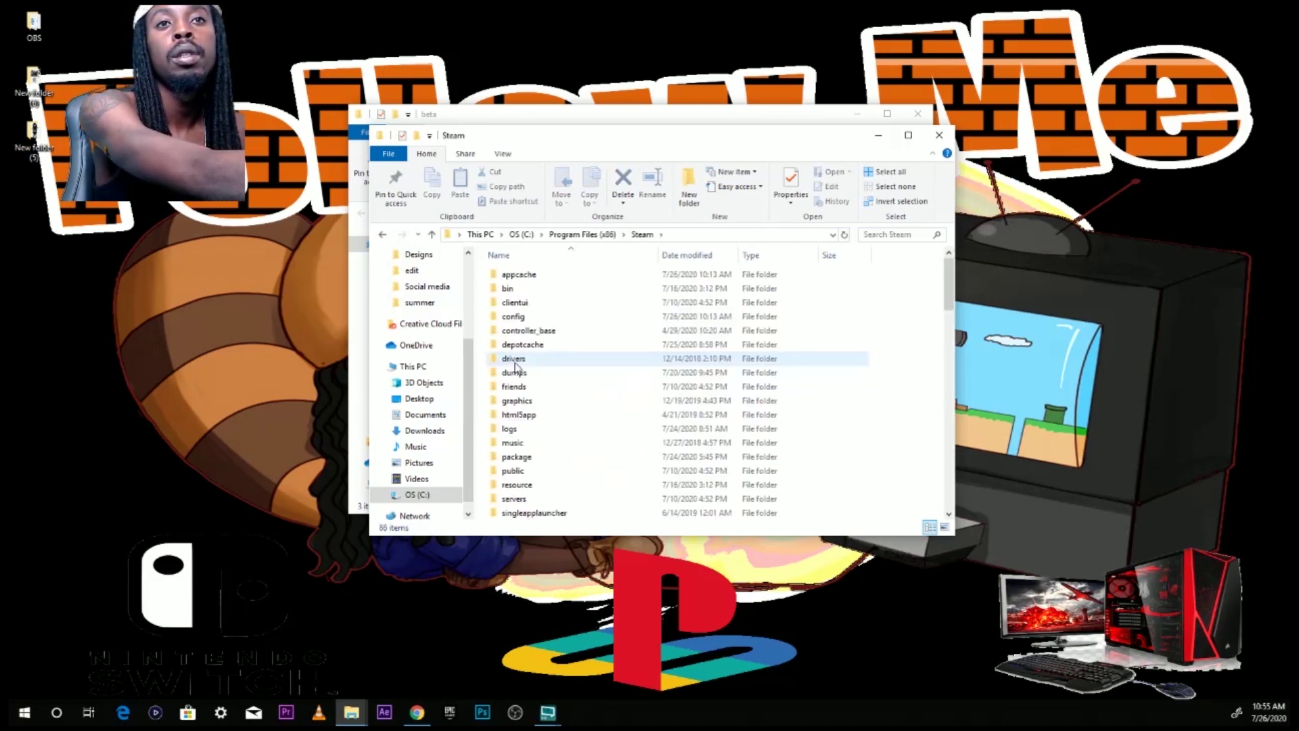
- Open steamapps > common > Brawlhalla and move that window aside to uncover beta
scroll(516, 366, down, 4)
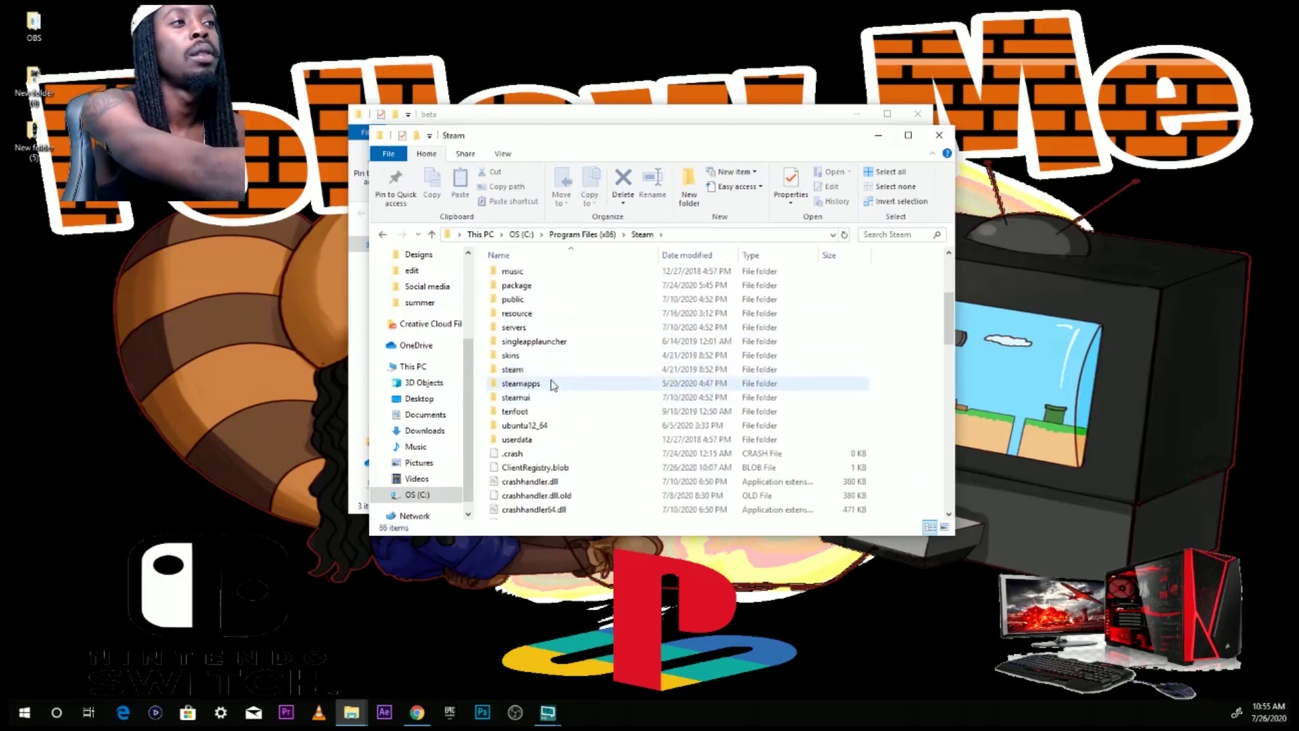
double_click(521, 384)
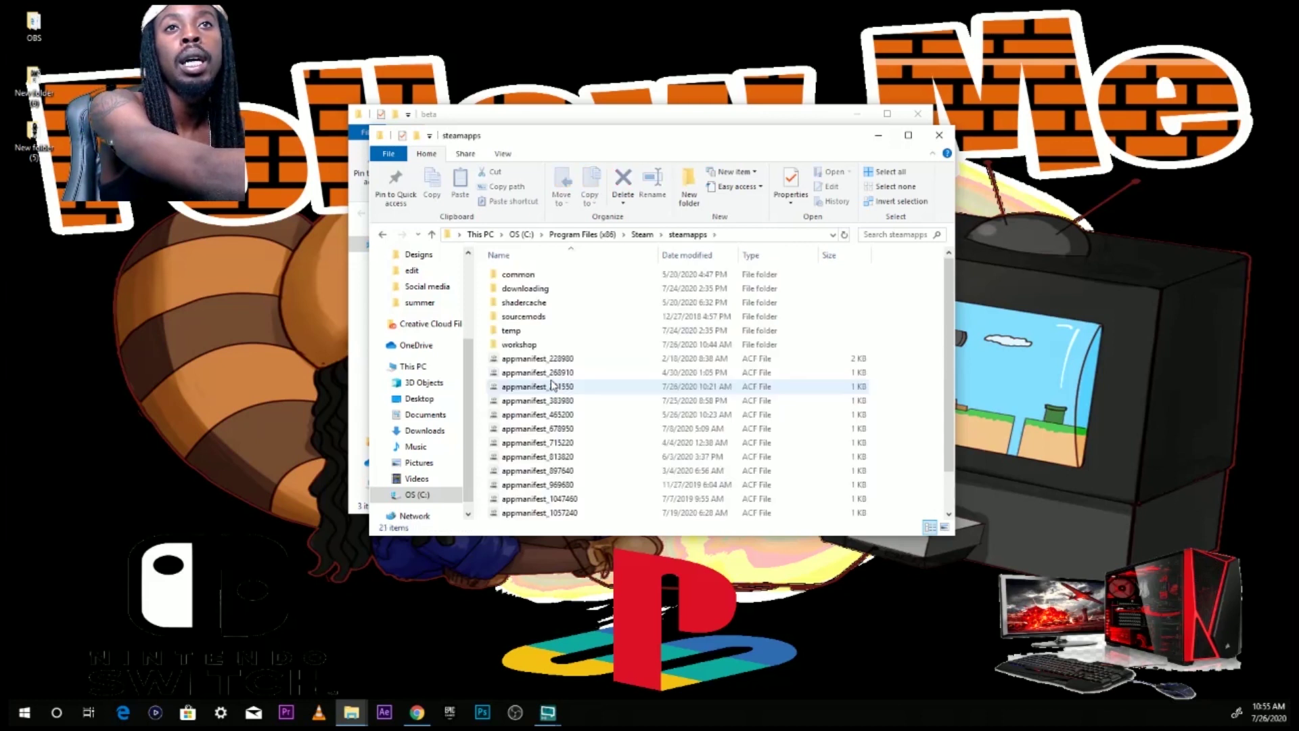
scroll(552, 385, down, 1)
scroll(568, 399, up, 1)
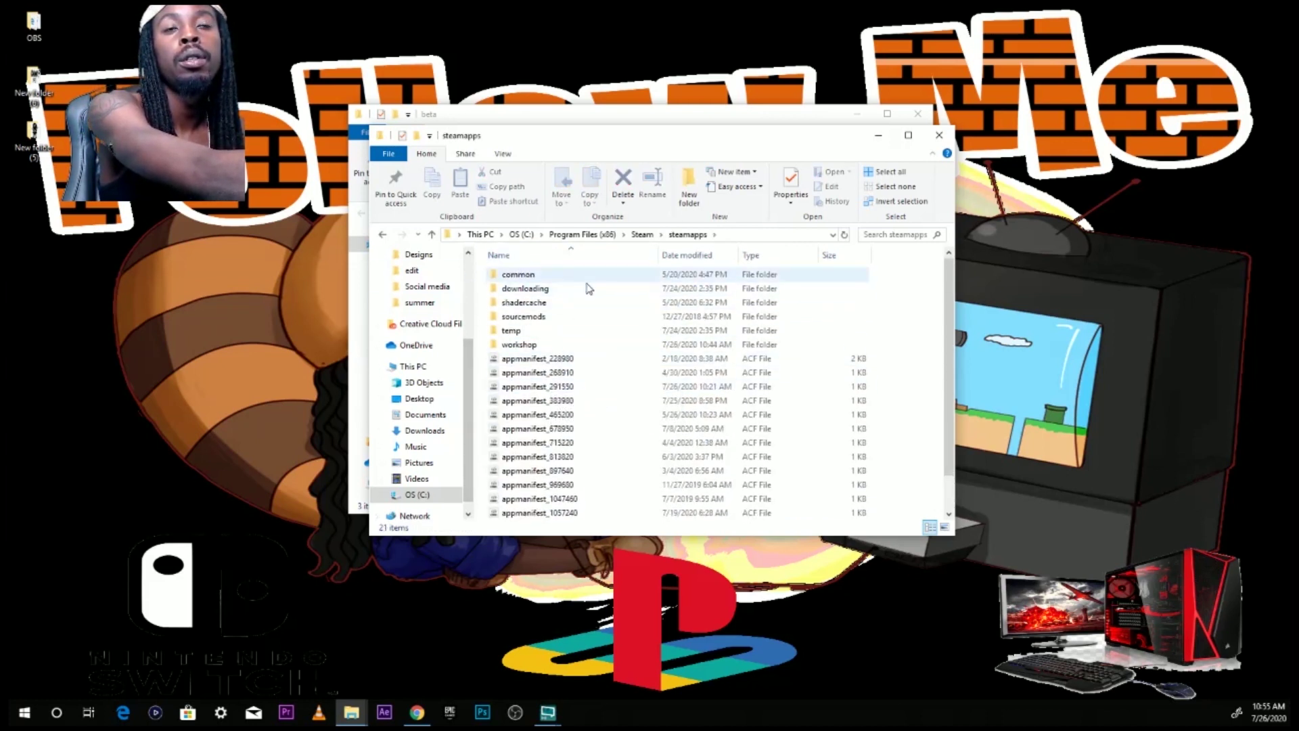
double_click(519, 274)
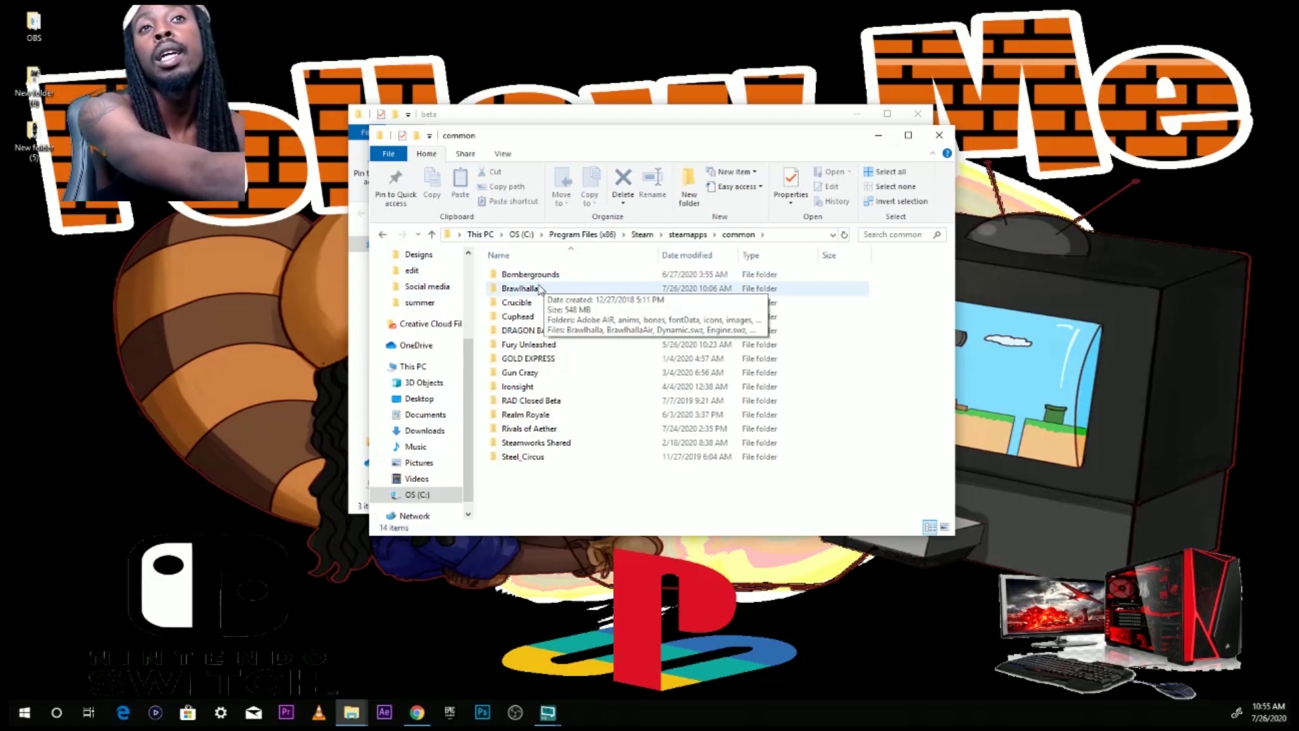
double_click(521, 288)
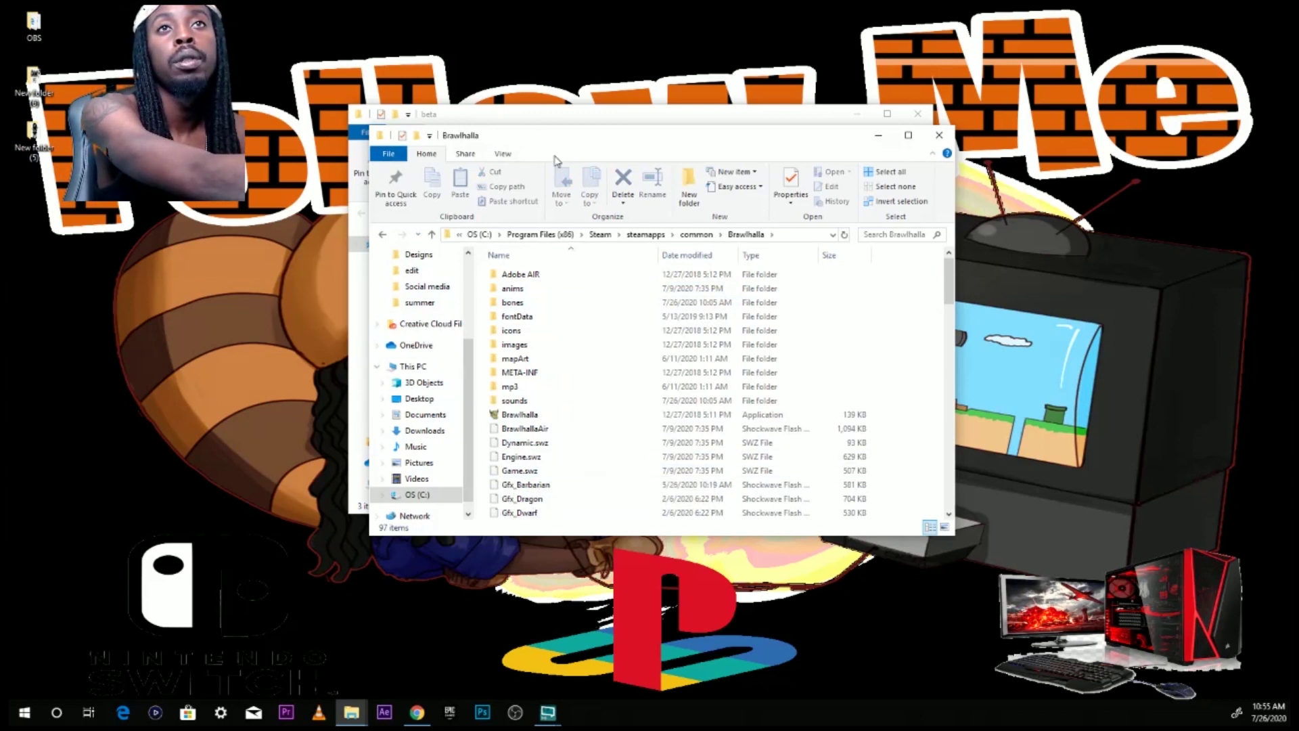
drag(588, 139, 905, 245)
- Move the mod's Bones_GreatSword.swf into Brawlhalla's bones folder, replacing the original, then return to beta
drag(718, 122, 424, 83)
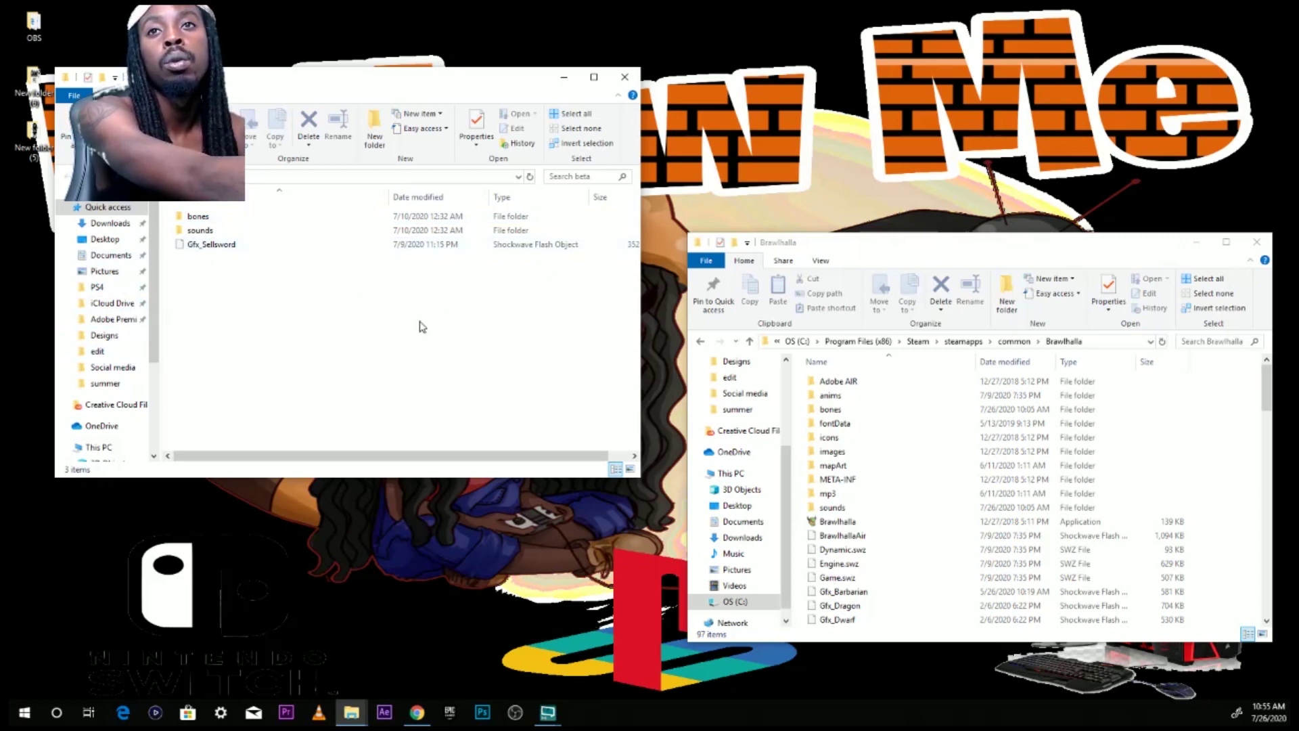
double_click(205, 217)
drag(197, 323, 839, 414)
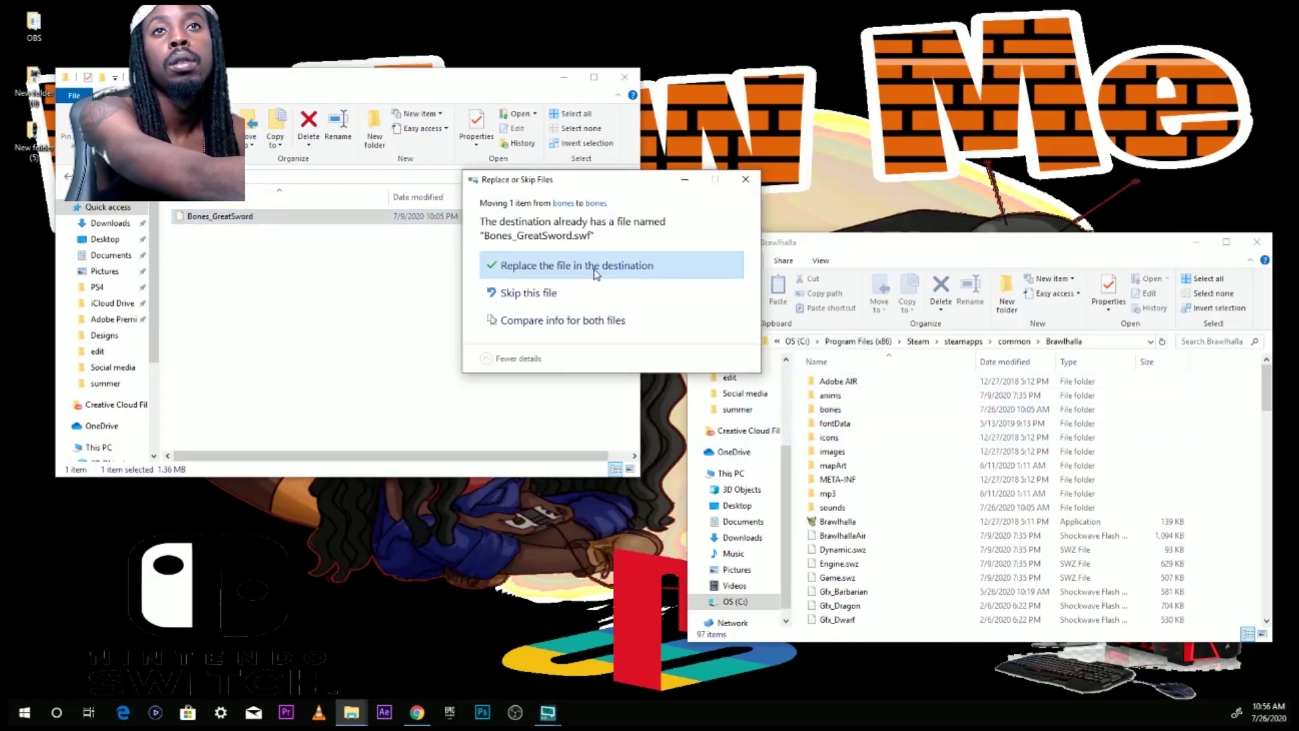
click(582, 261)
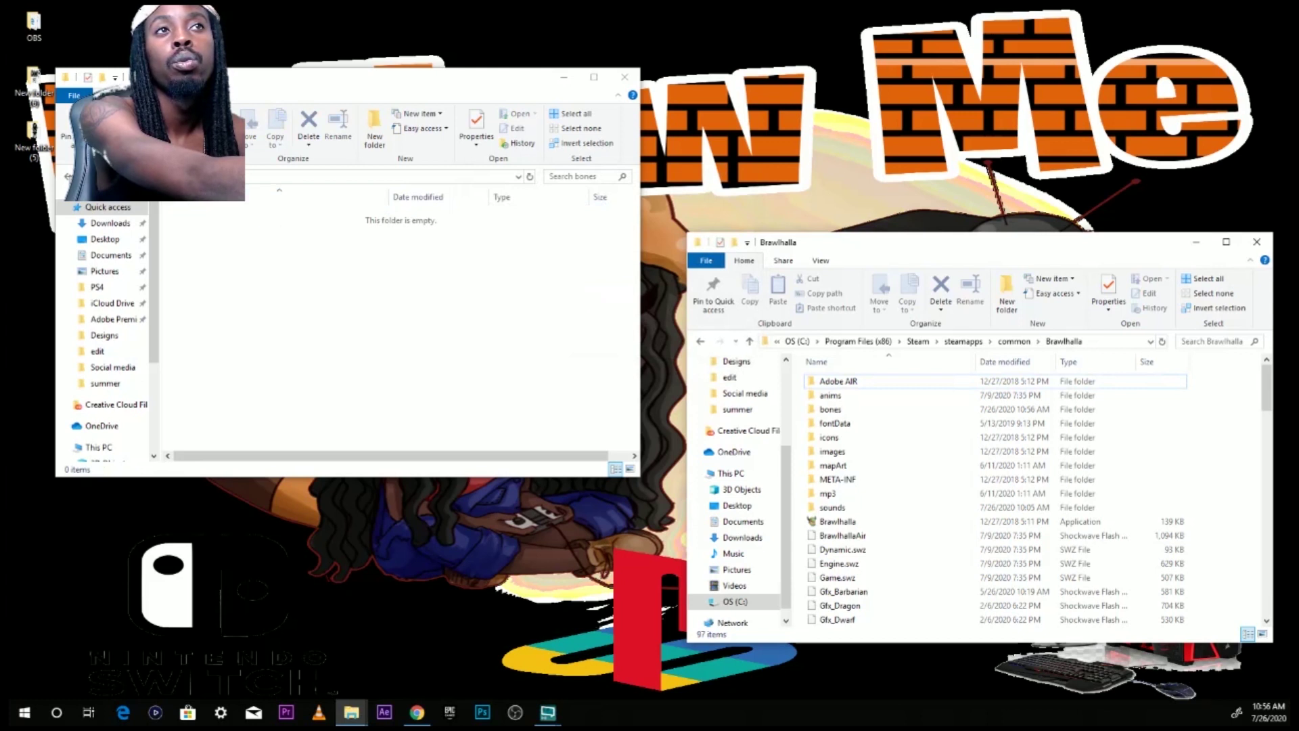
click(118, 176)
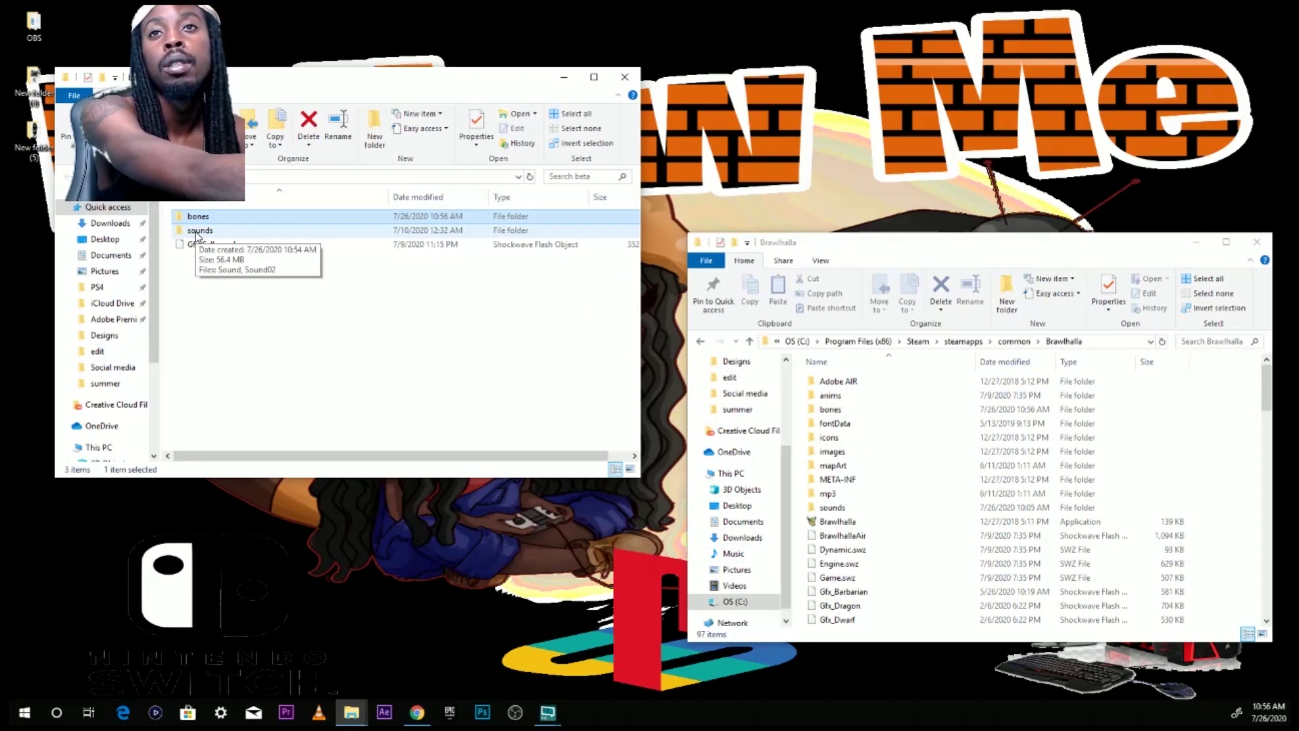
- Open the sounds folder in both the Brawlhalla and beta windows
scroll(823, 507, down, 1)
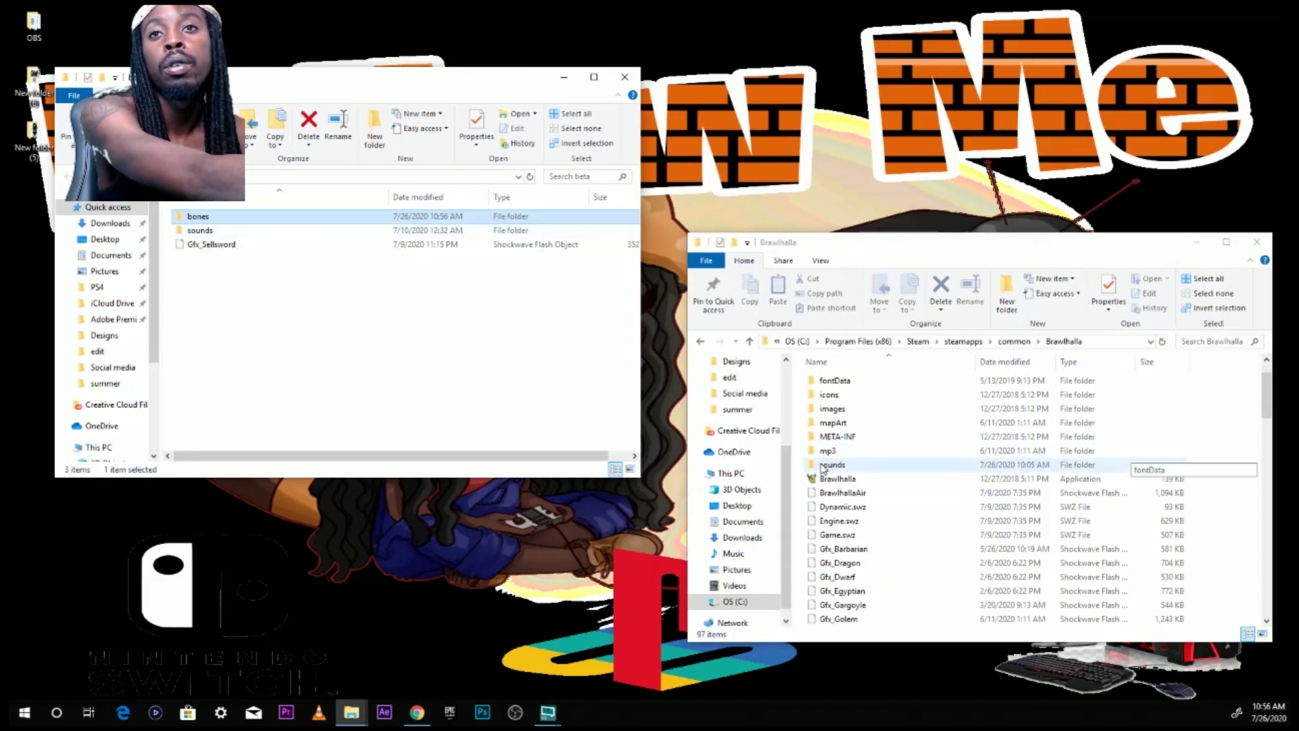
scroll(823, 474, up, 3)
click(819, 511)
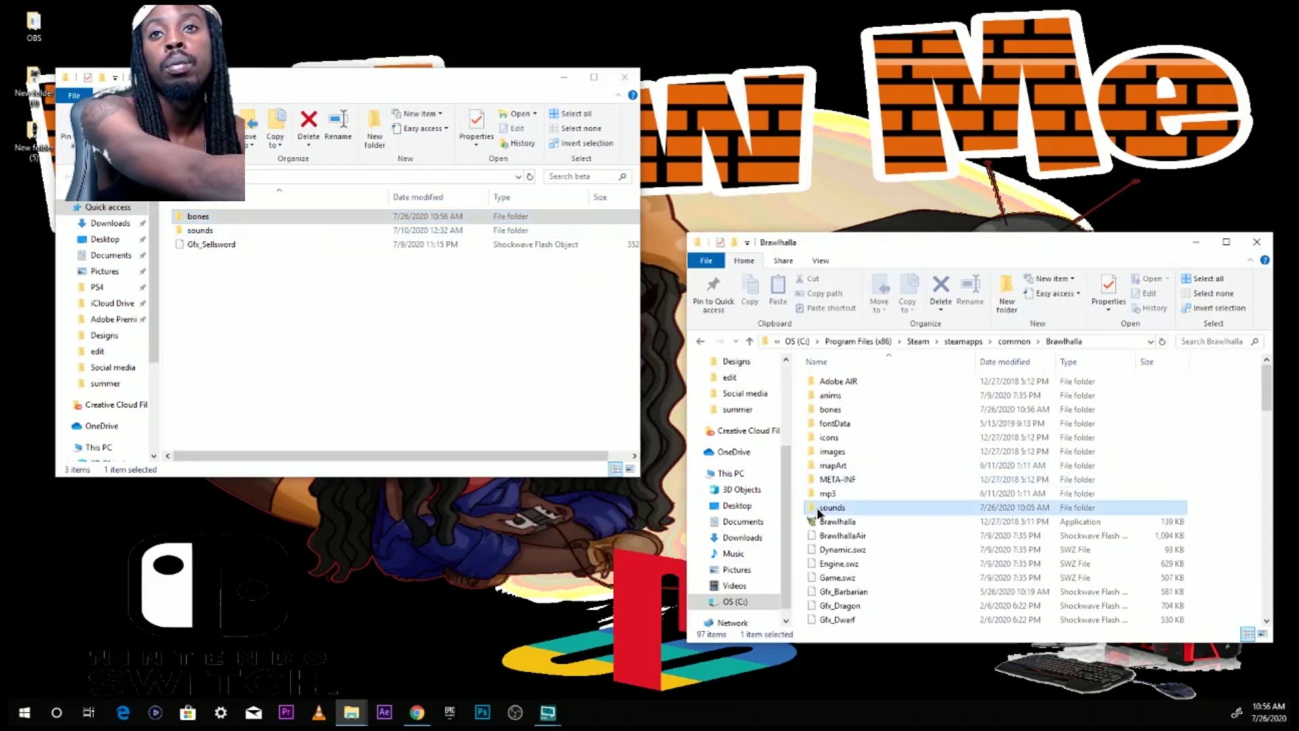
double_click(827, 507)
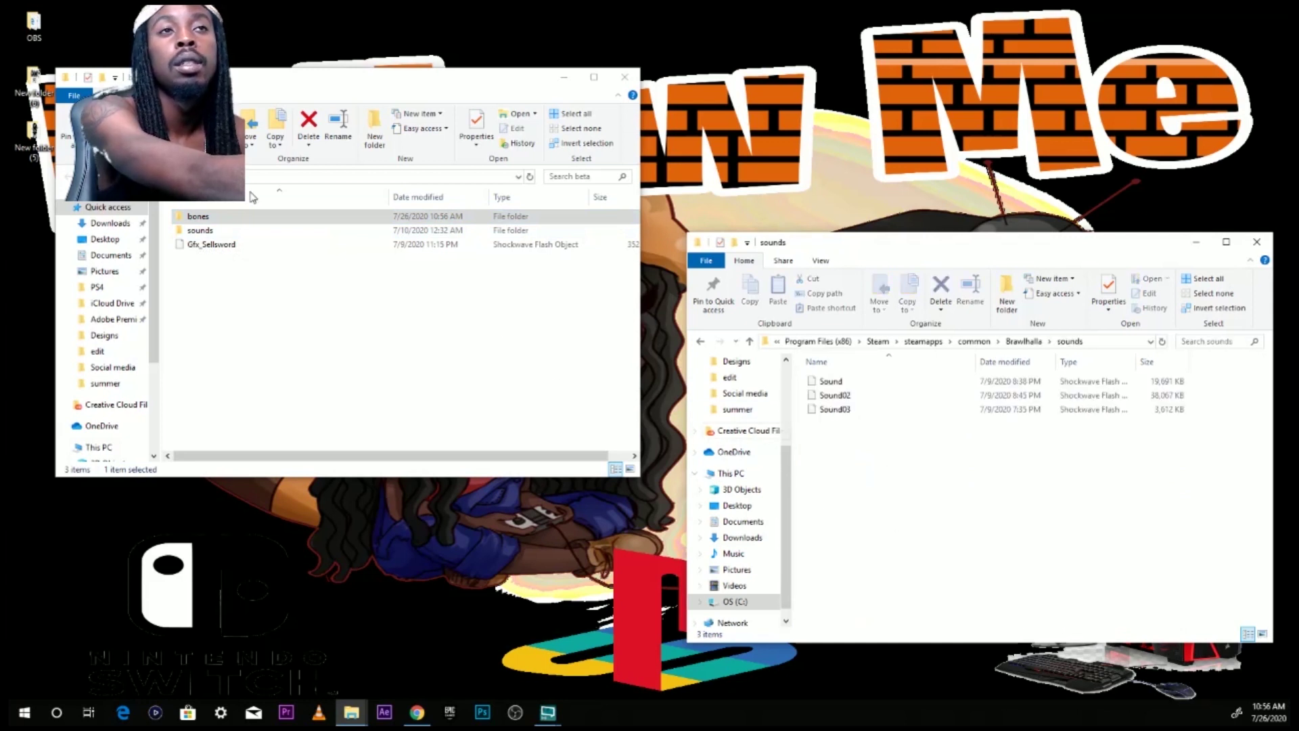
double_click(198, 232)
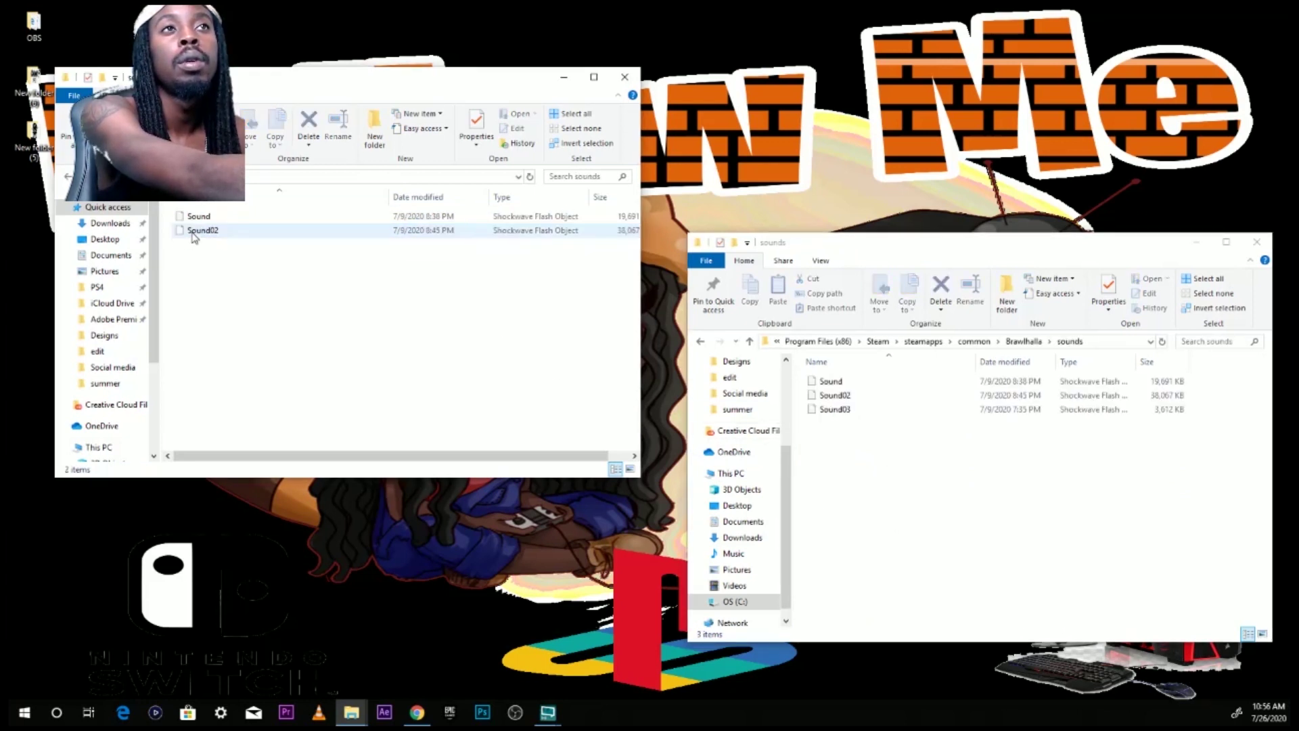
- Move Sound and Sound02 into Brawlhalla's sounds folder, replacing the originals, then go up in both windows
drag(202, 333, 901, 569)
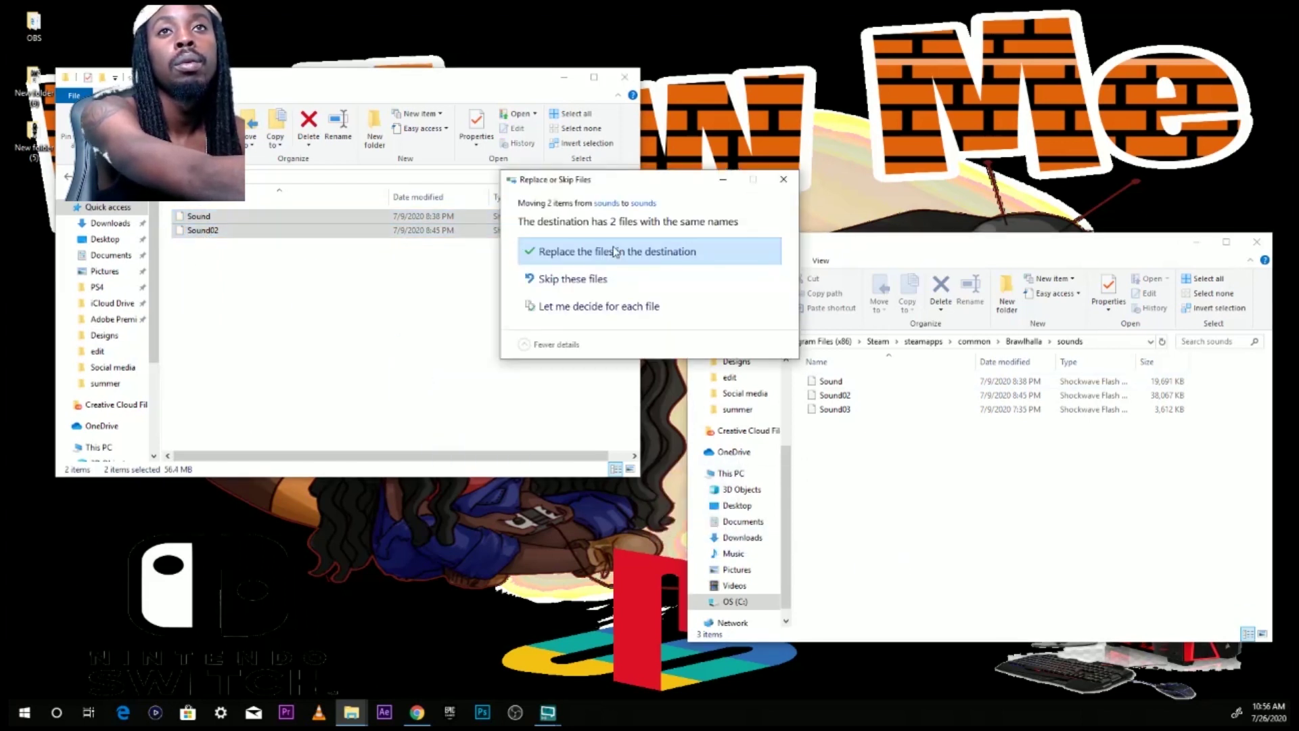
click(615, 252)
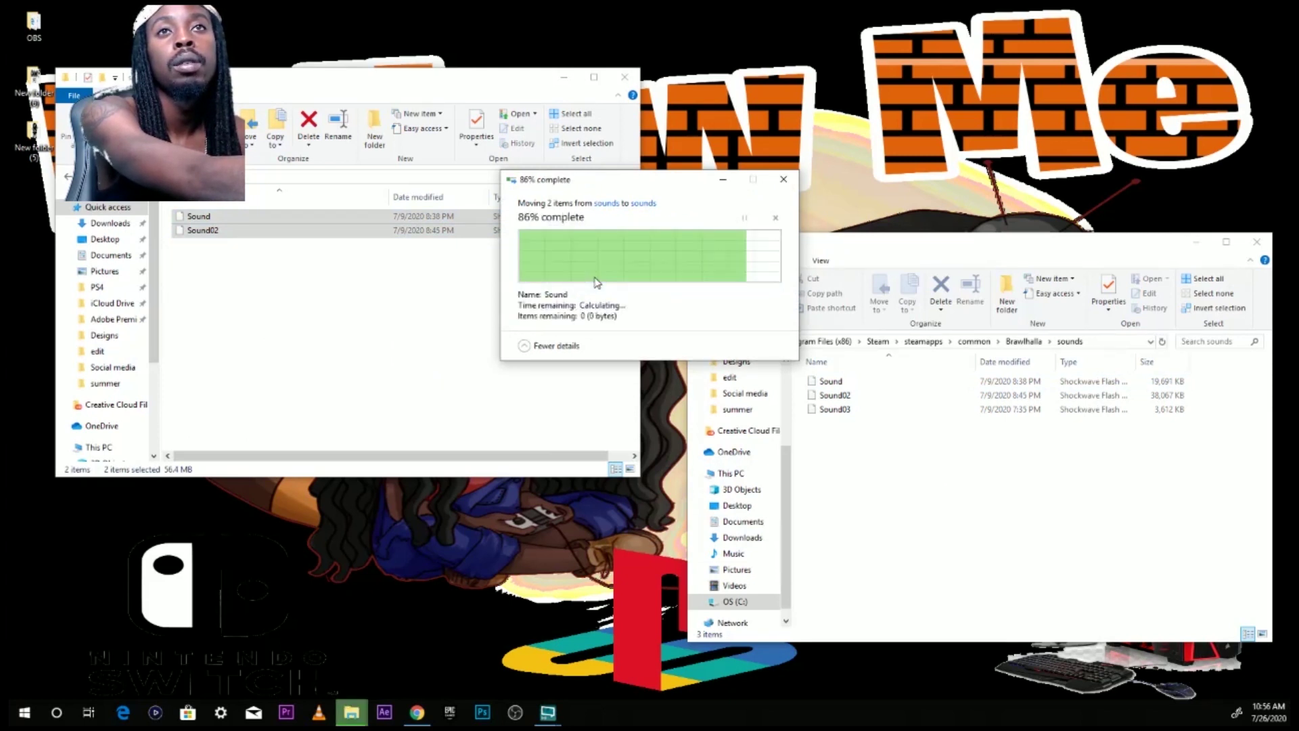
drag(305, 216, 899, 536)
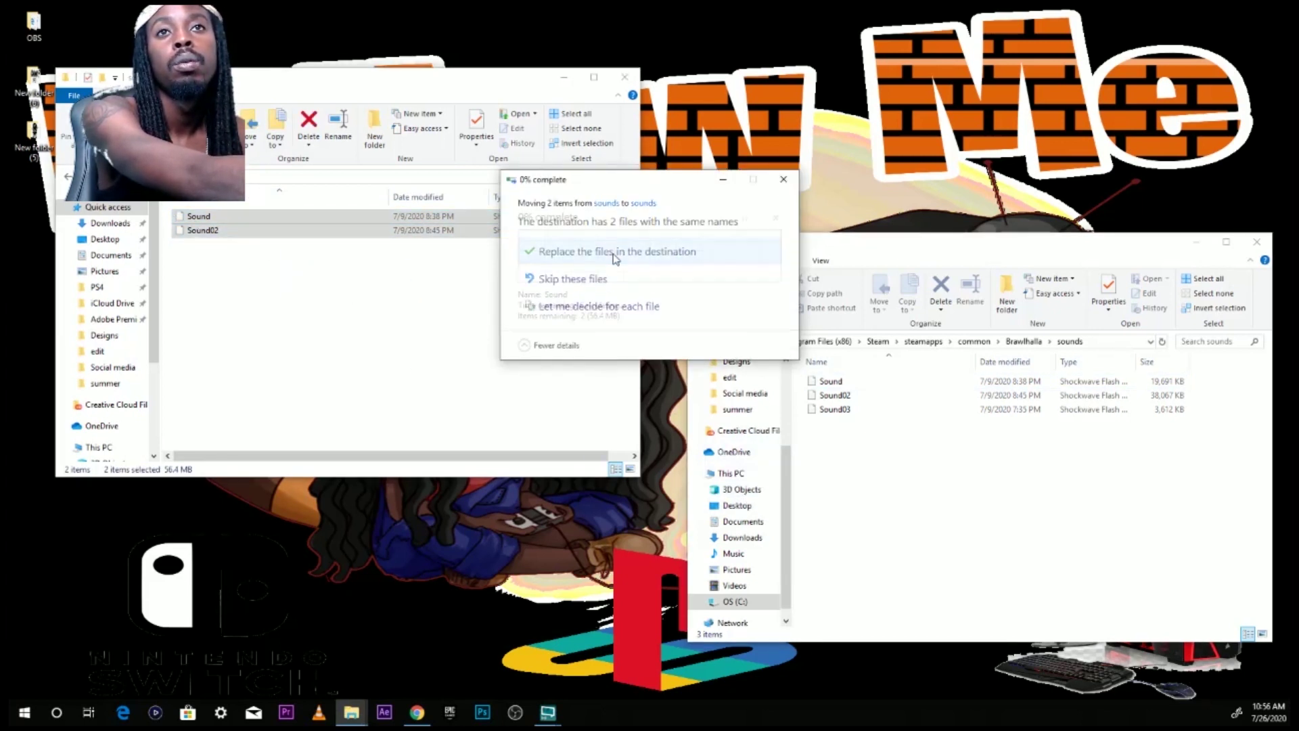
click(614, 252)
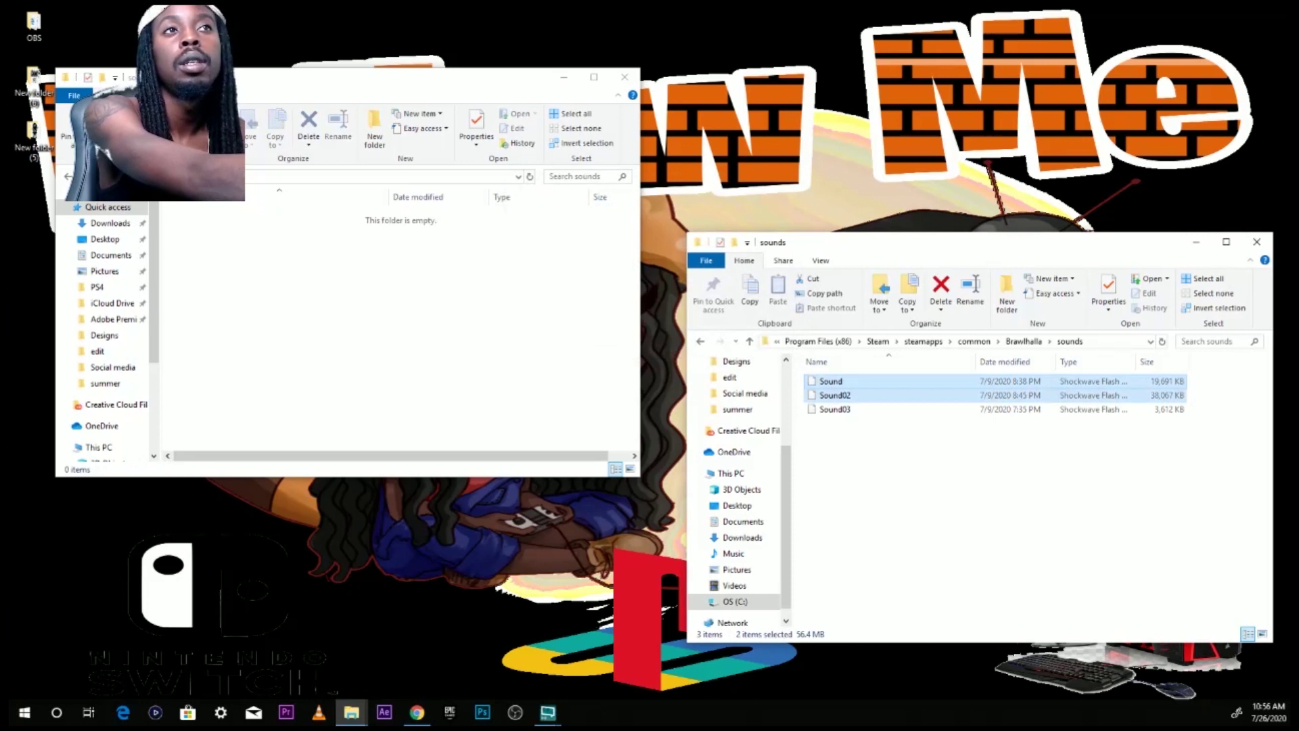
click(67, 178)
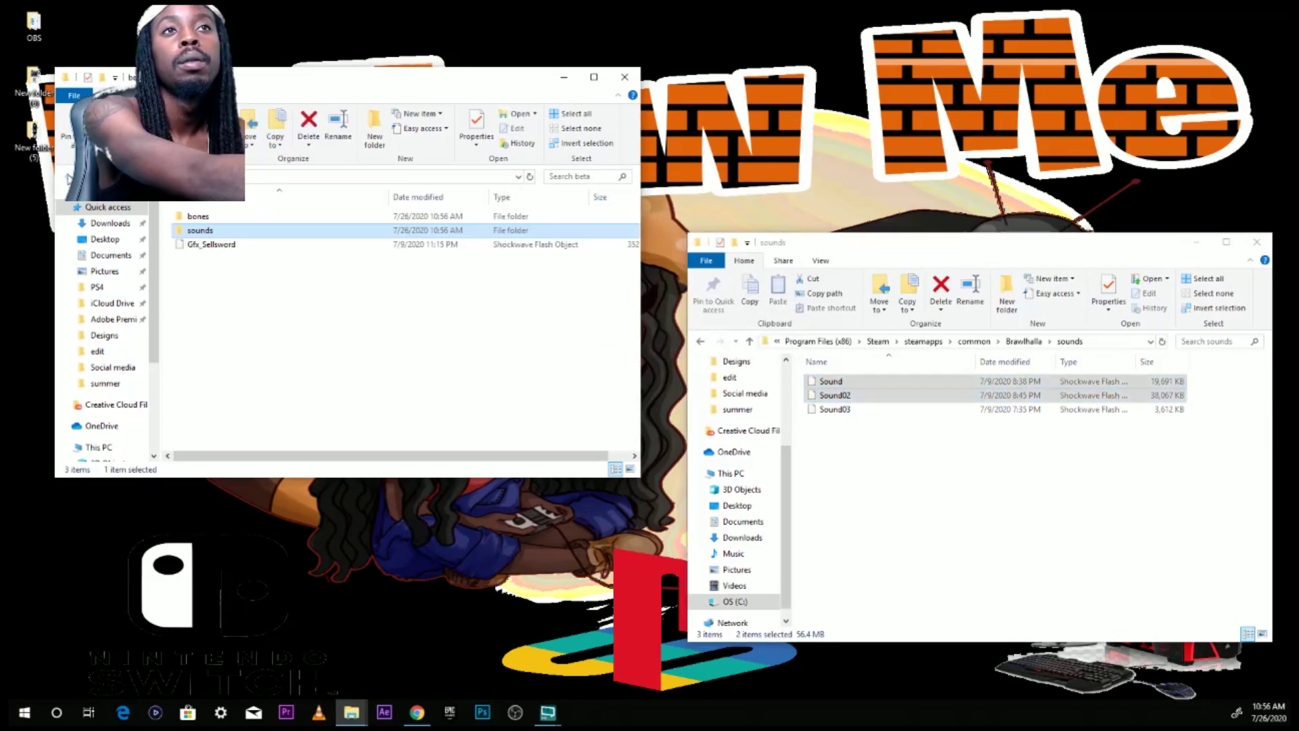
click(705, 344)
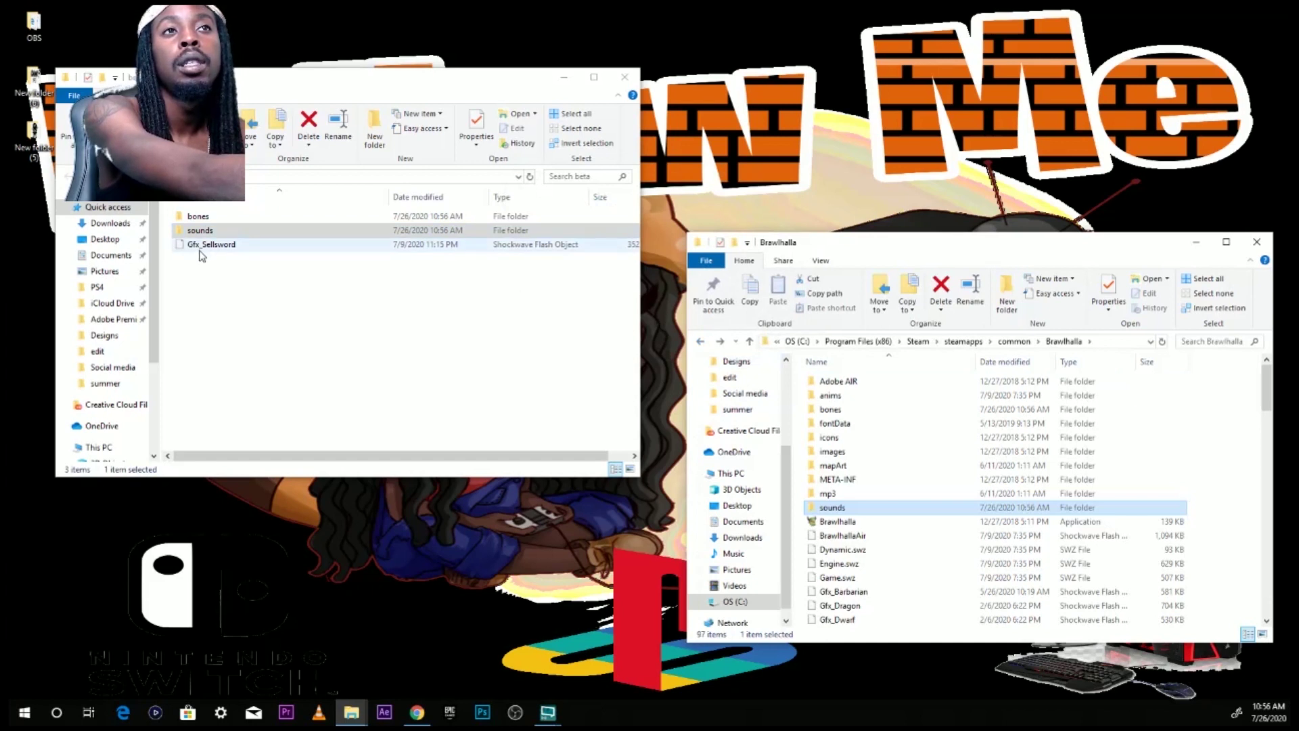
- Move Gfx_Sellsword into the Brawlhalla folder, replace the existing file, and close the beta window
click(278, 248)
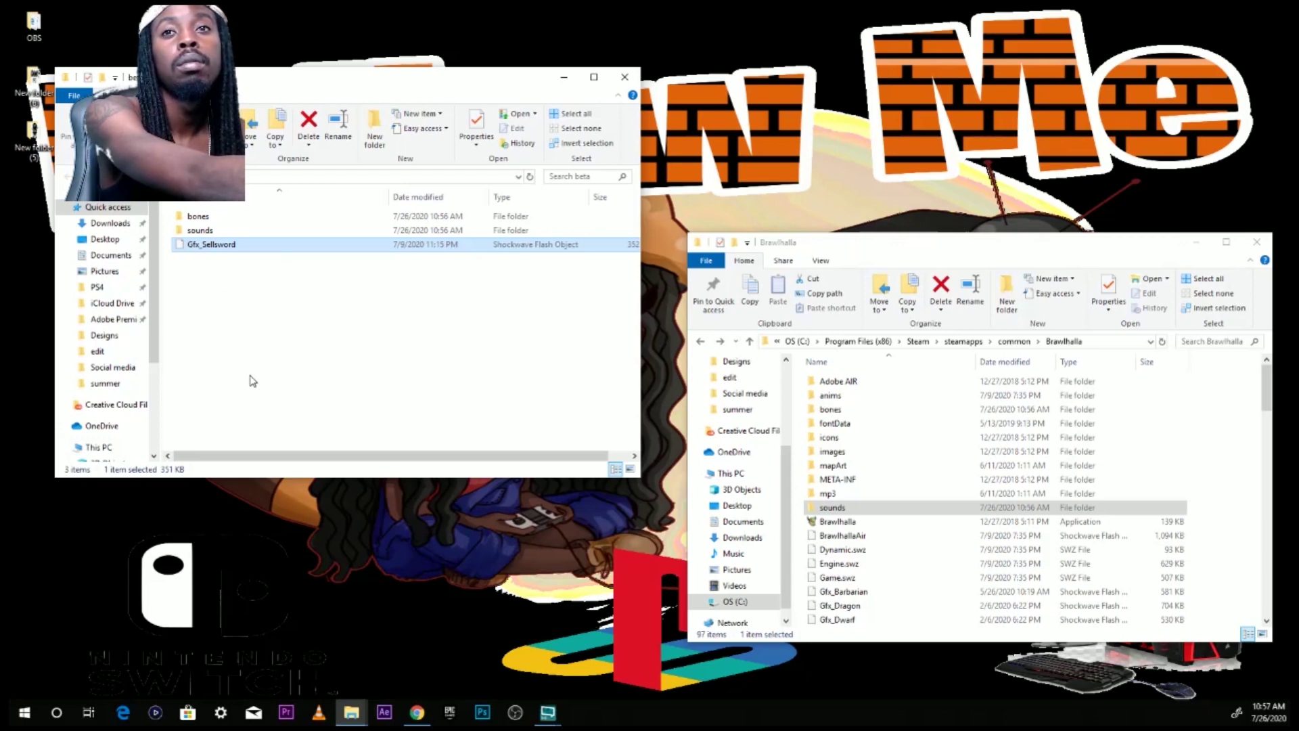
drag(844, 252, 846, 158)
scroll(909, 425, down, 12)
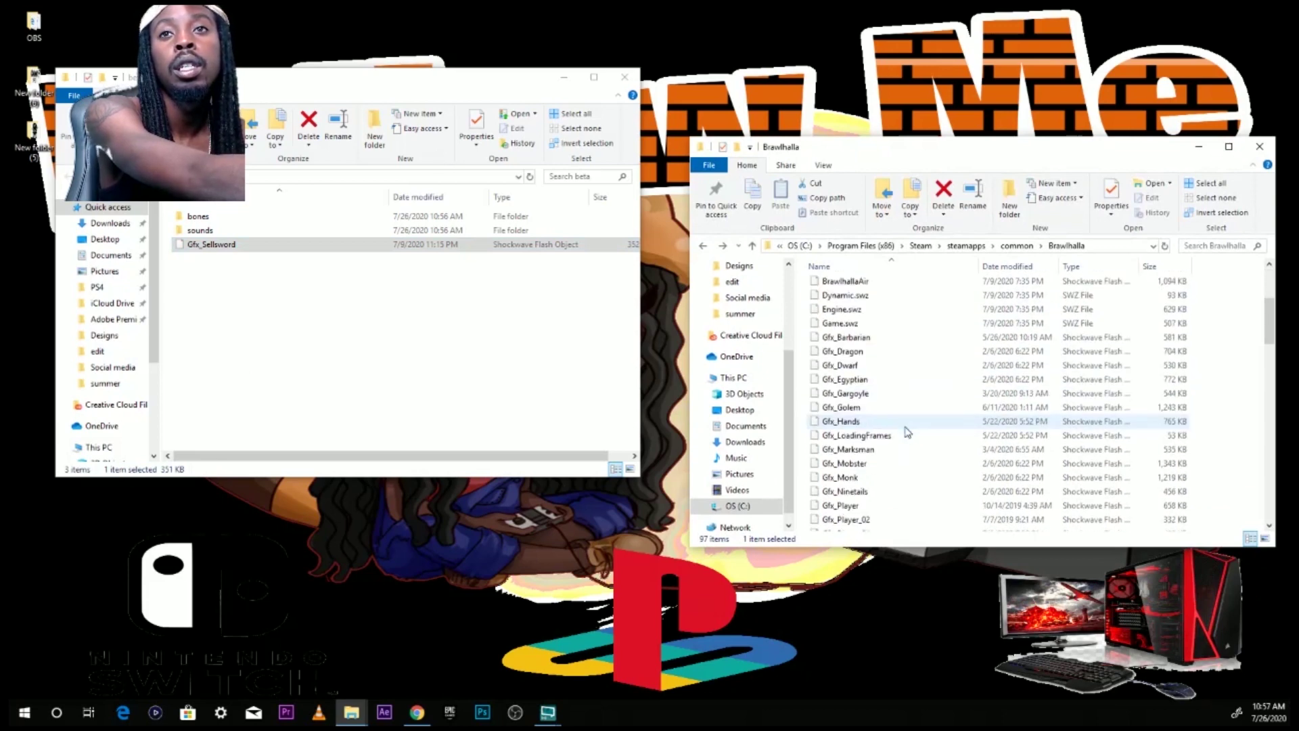
scroll(908, 429, down, 5)
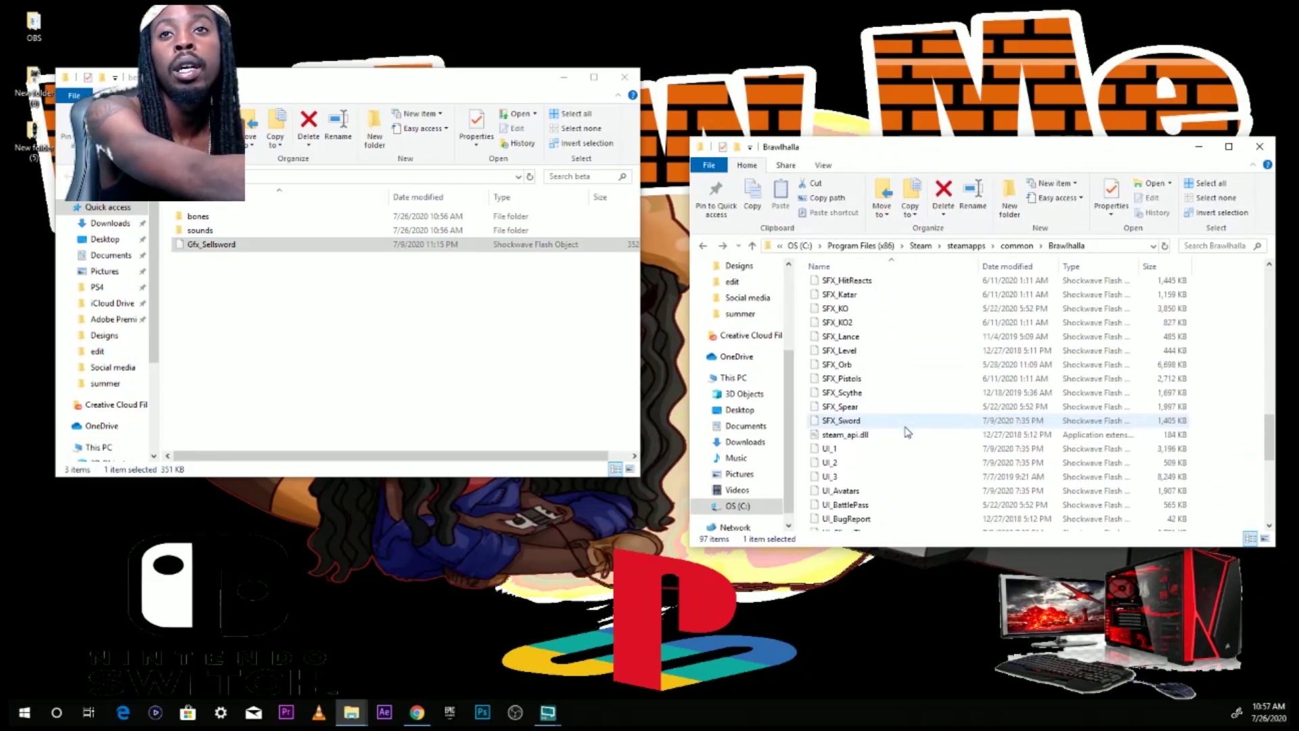
drag(211, 244, 802, 384)
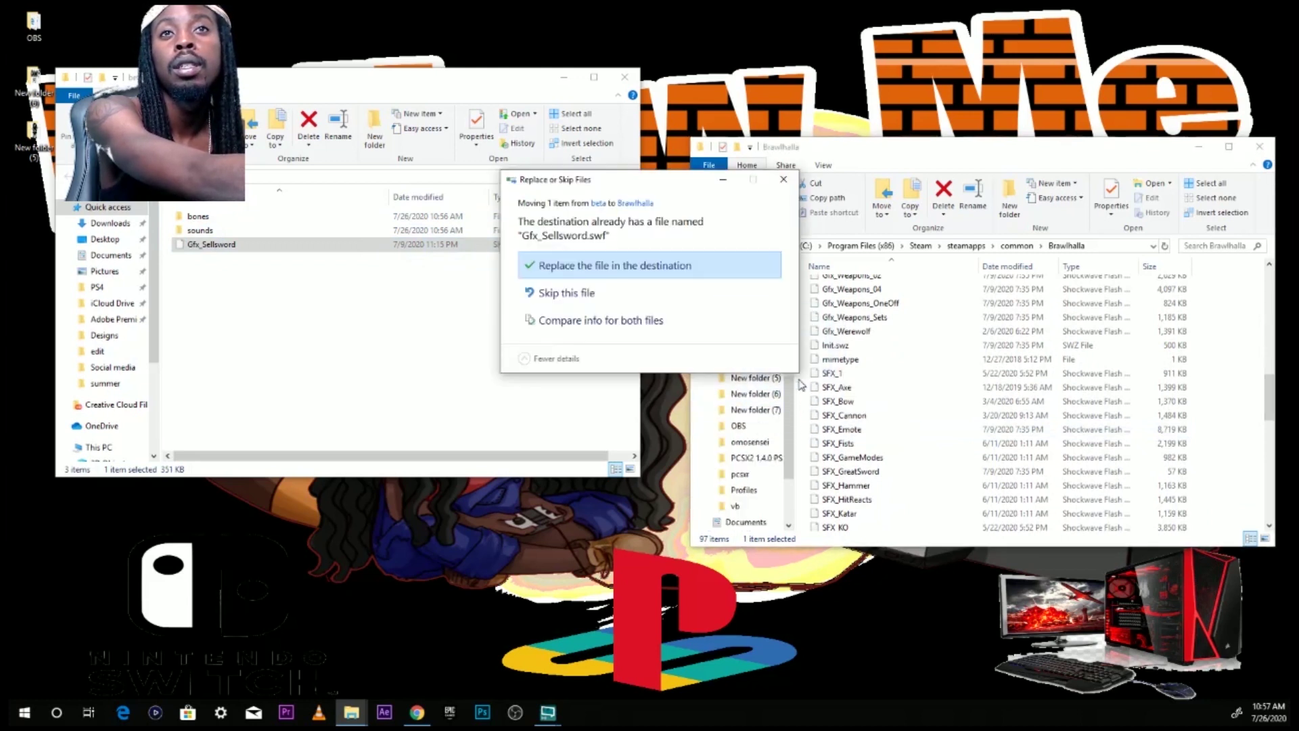
click(565, 265)
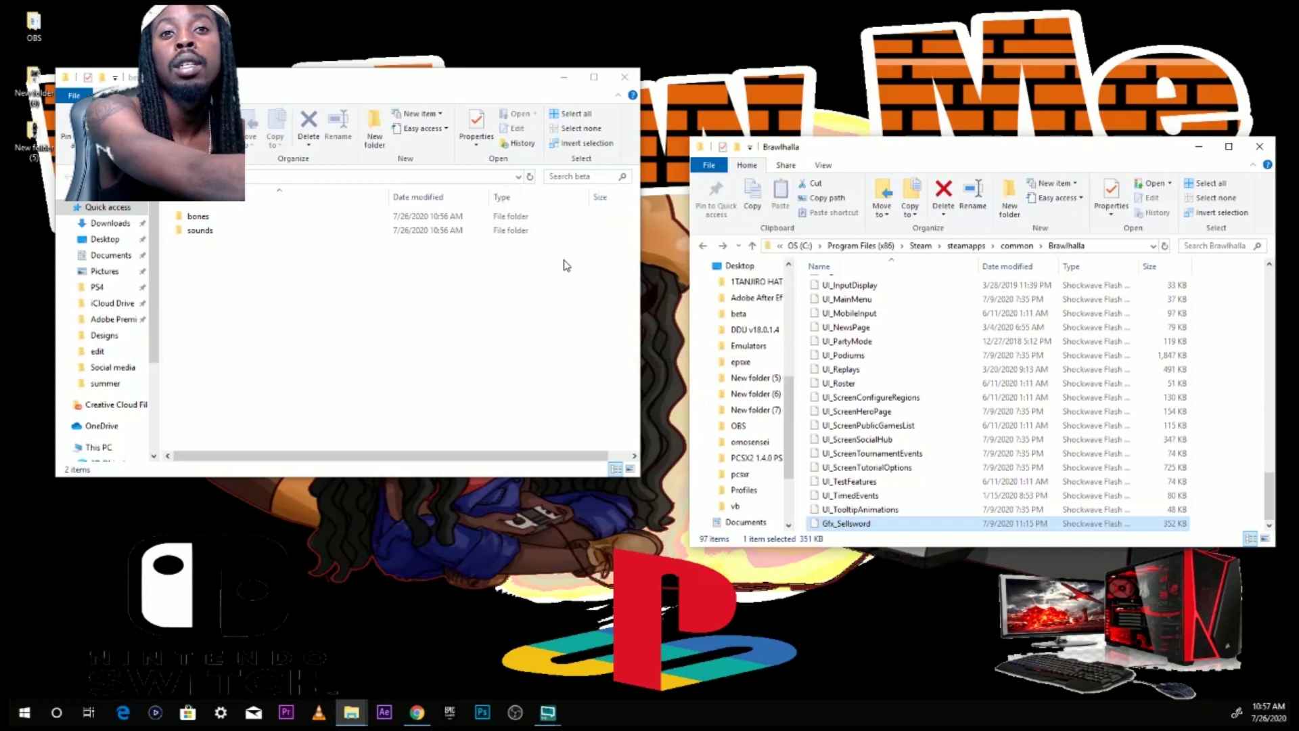
click(624, 78)
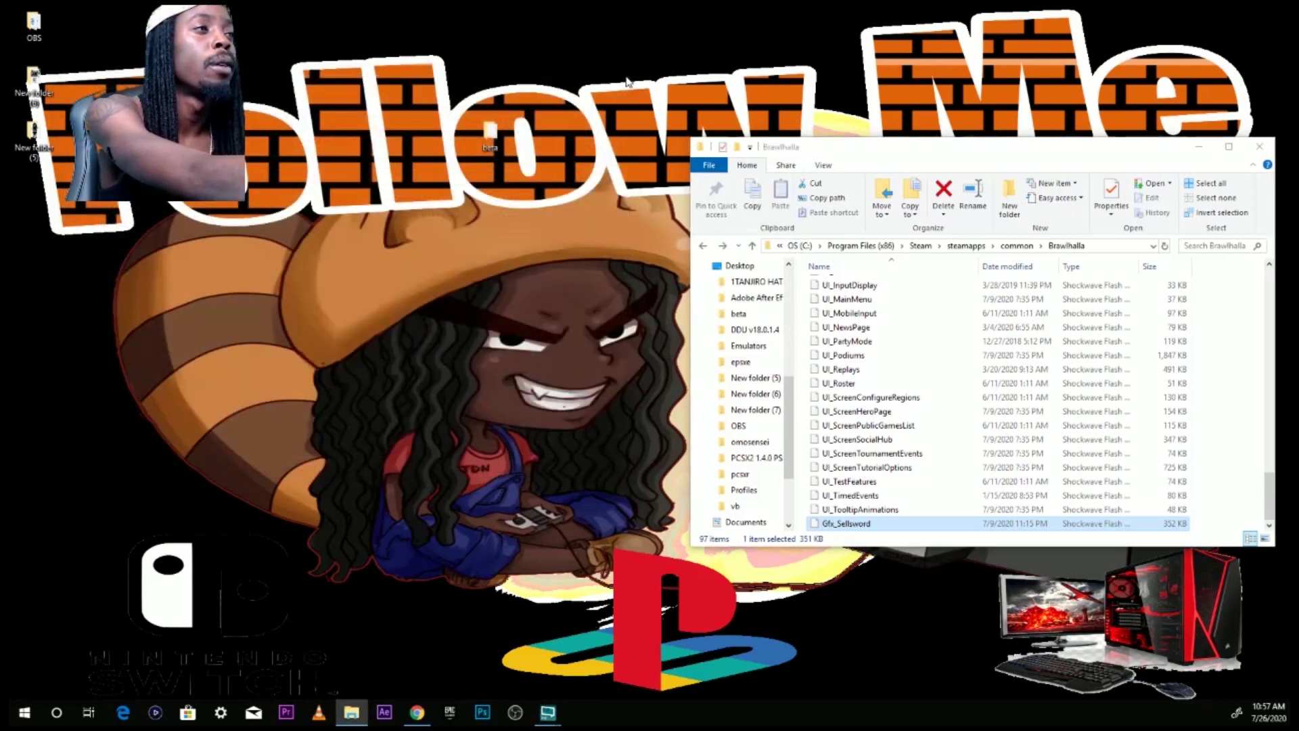
- Move the Brawlhalla folder window aside and close it, leaving the running Brawlhalla game visible
drag(1108, 155, 841, 92)
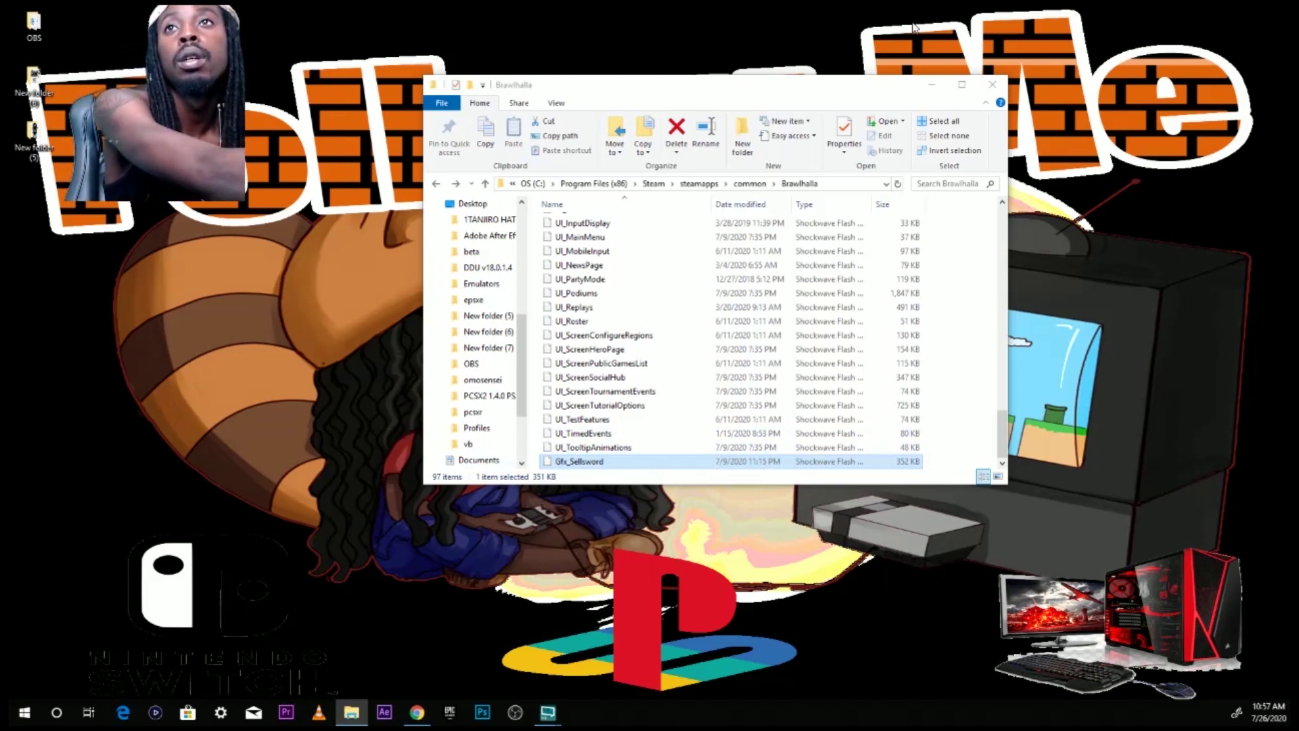
click(987, 90)
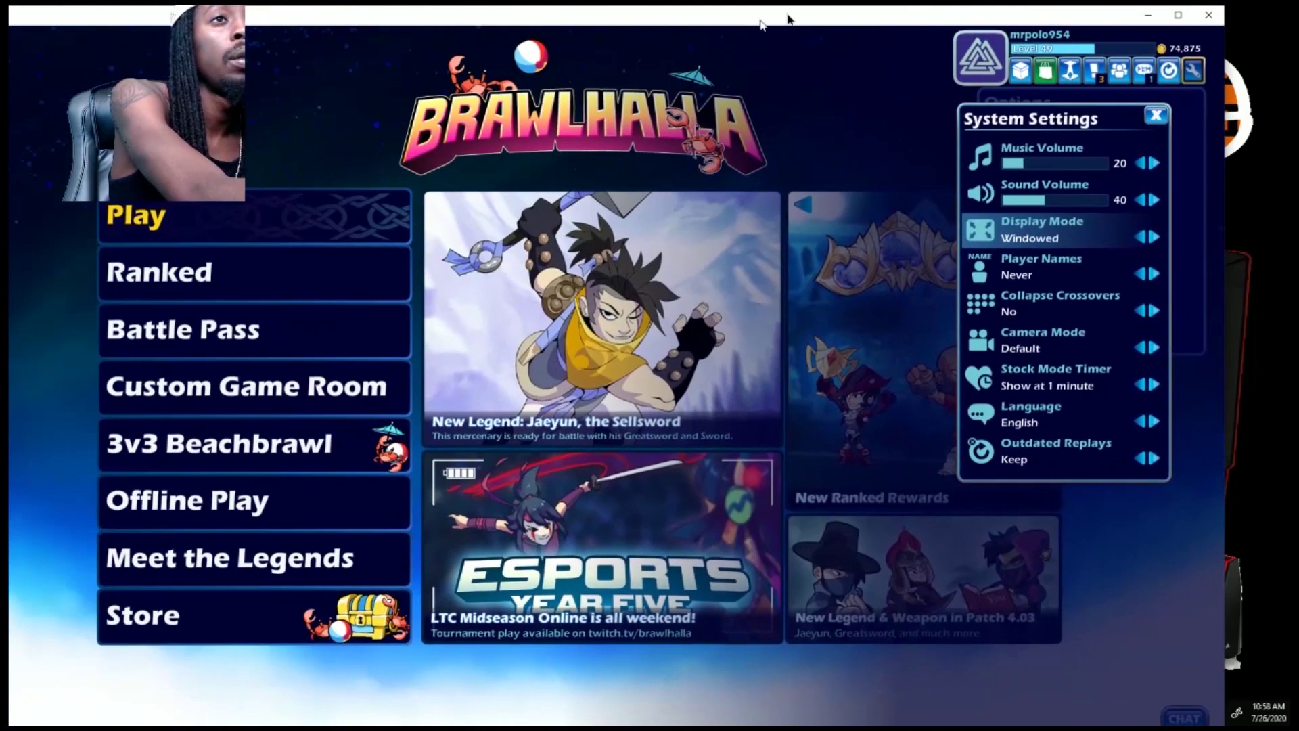
- Reposition the game window, dismiss the System Settings panel, and go to Offline Play
drag(762, 25, 837, 9)
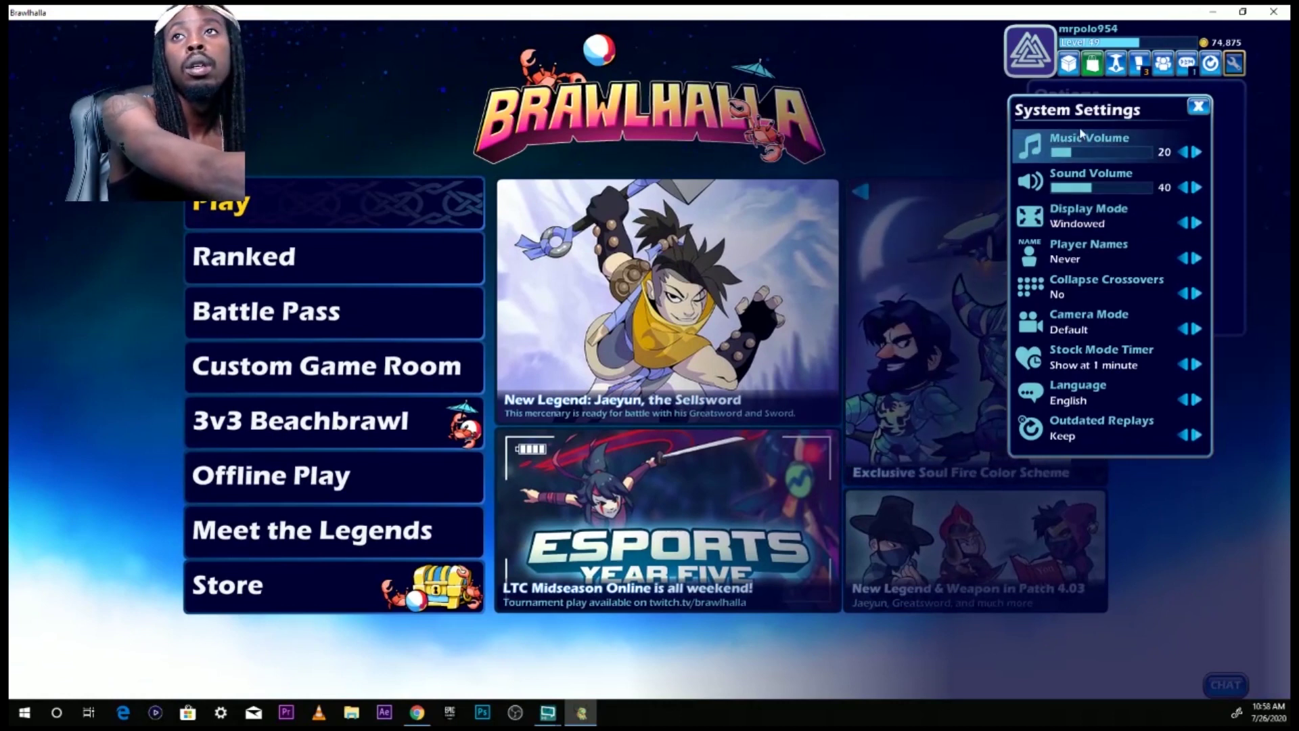
click(1231, 77)
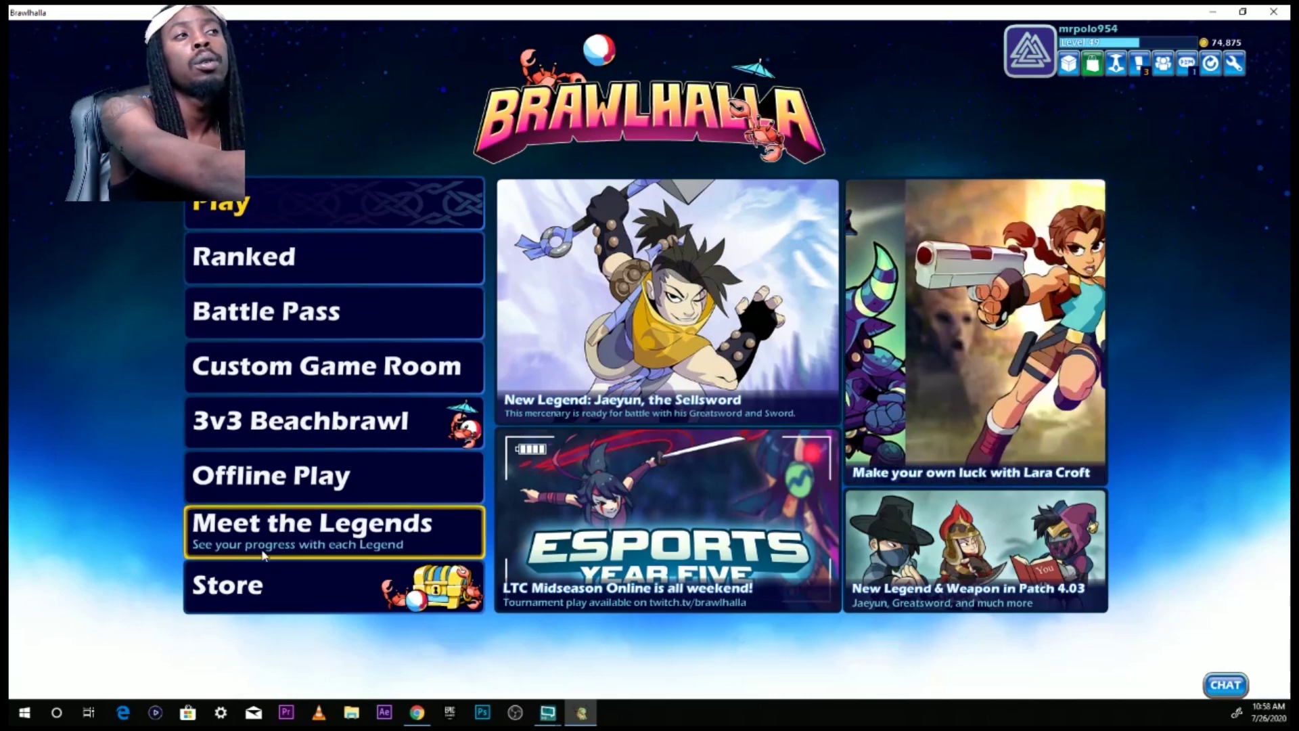
click(303, 486)
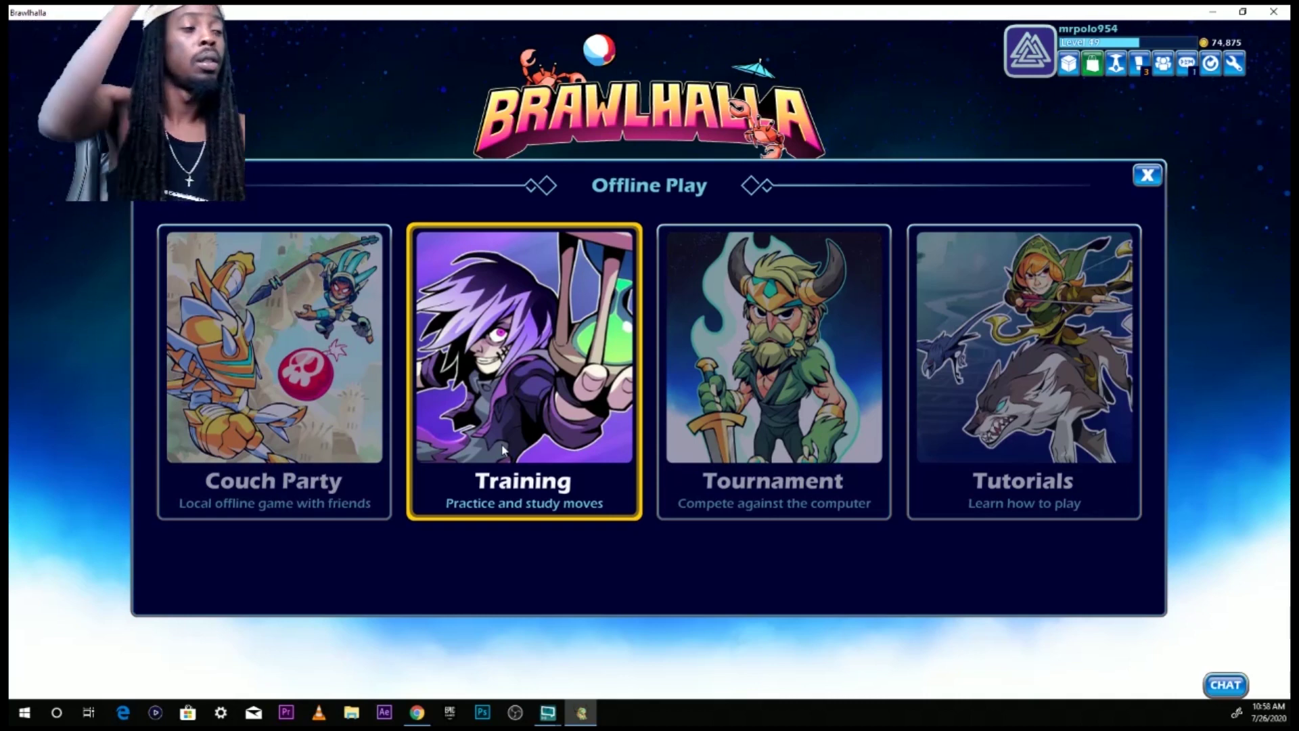
- Start Training, choose Jaeyun, and advance three skins to the Hanbok Jaeyun skin showing Cloud
click(503, 449)
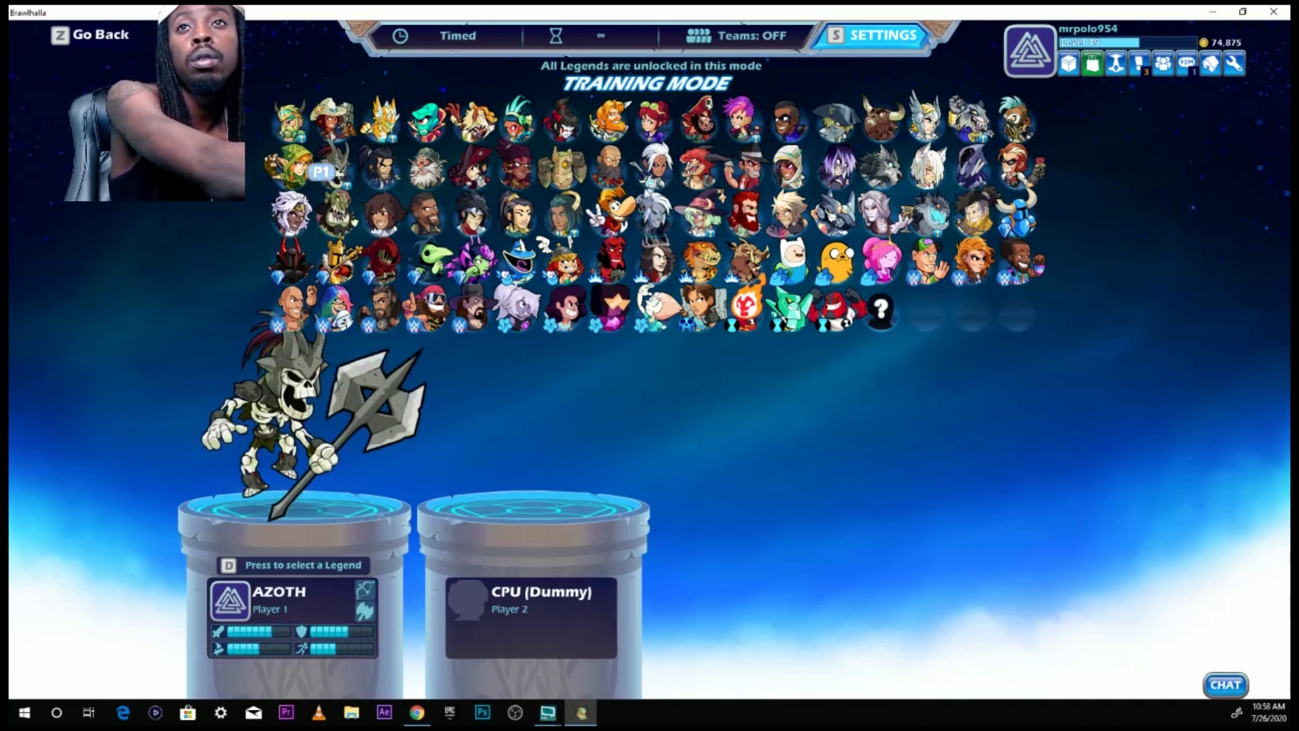
click(968, 215)
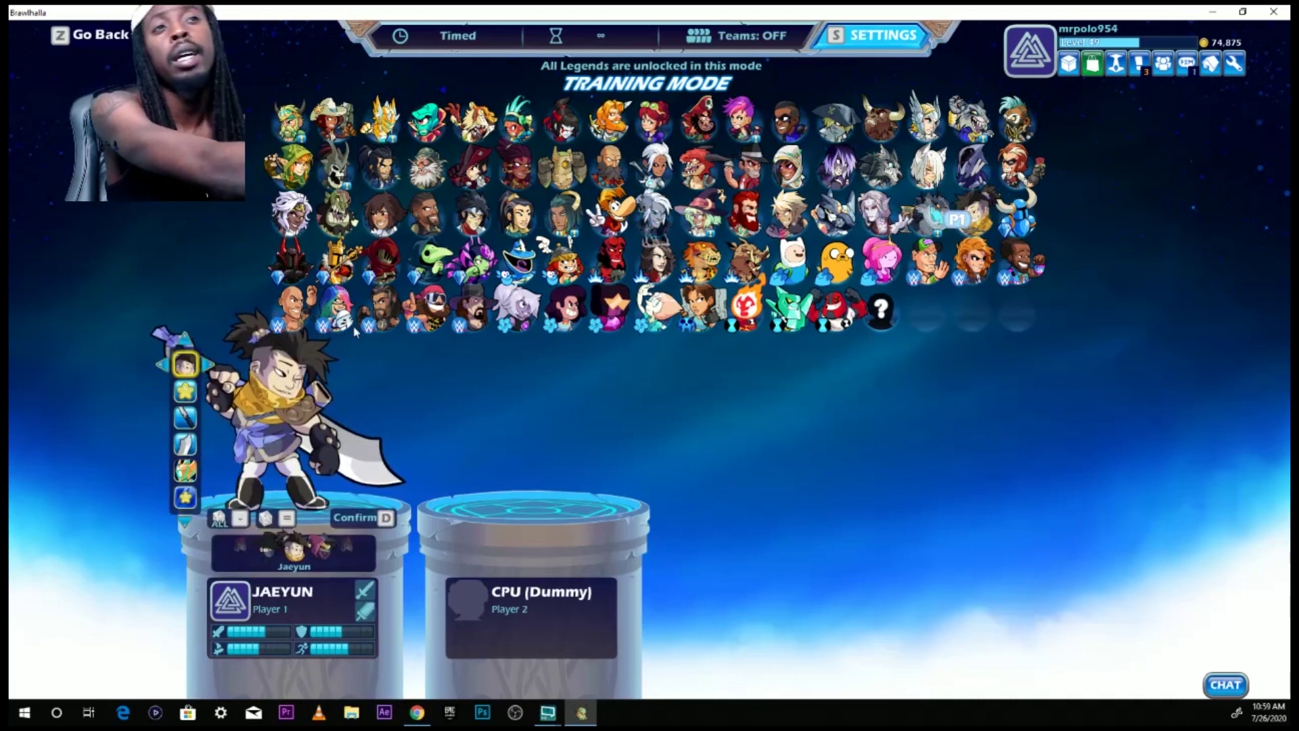
click(208, 365)
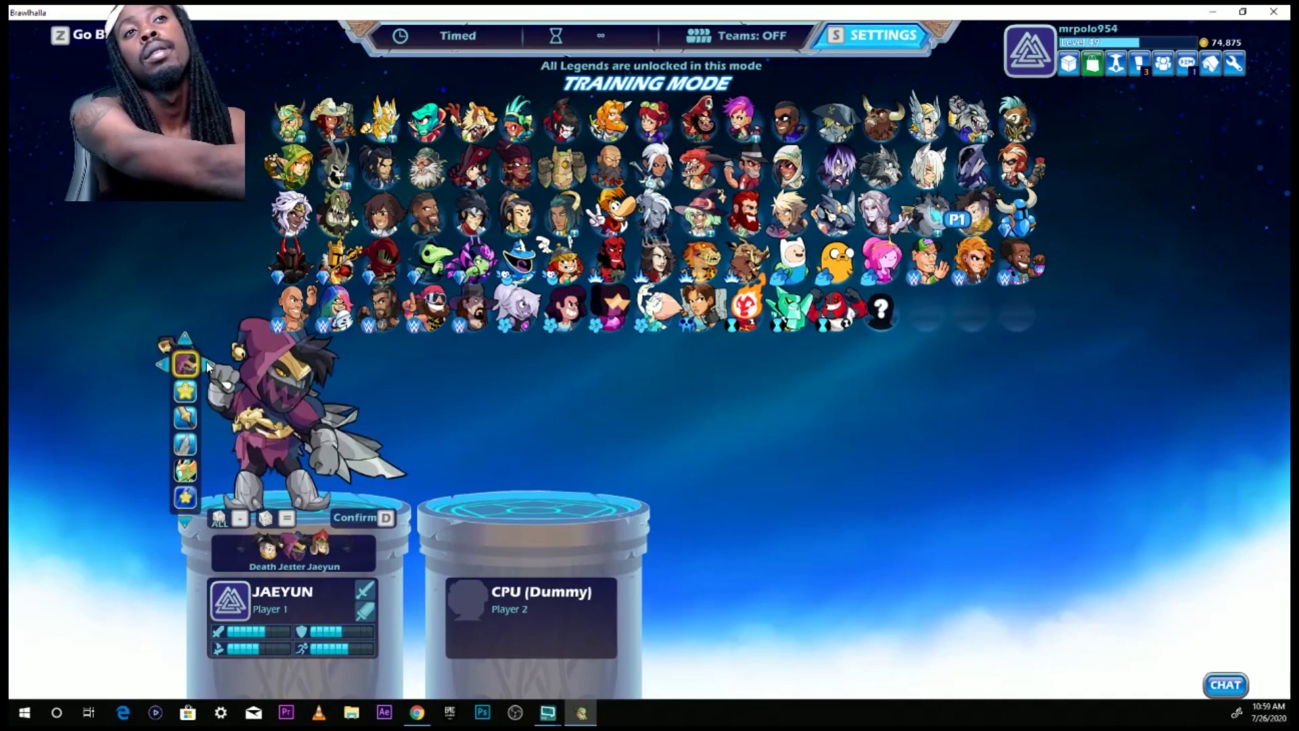
click(207, 365)
click(207, 364)
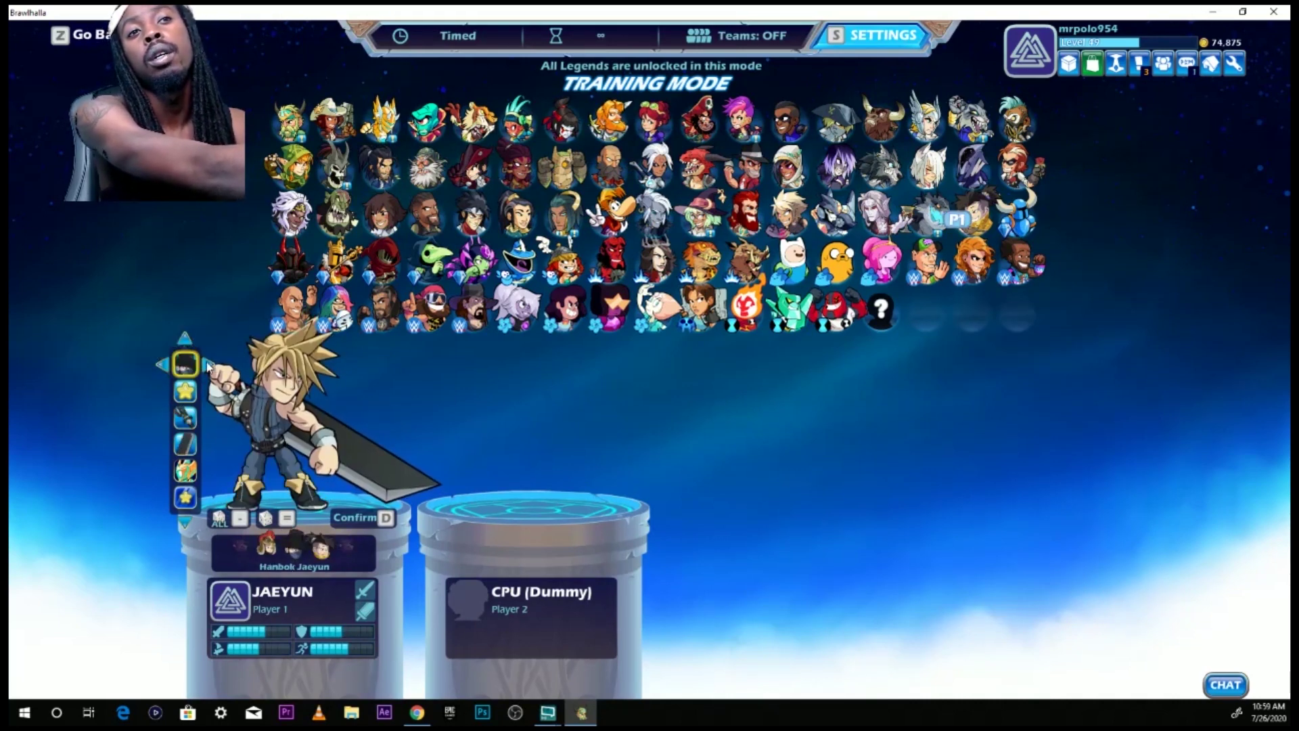